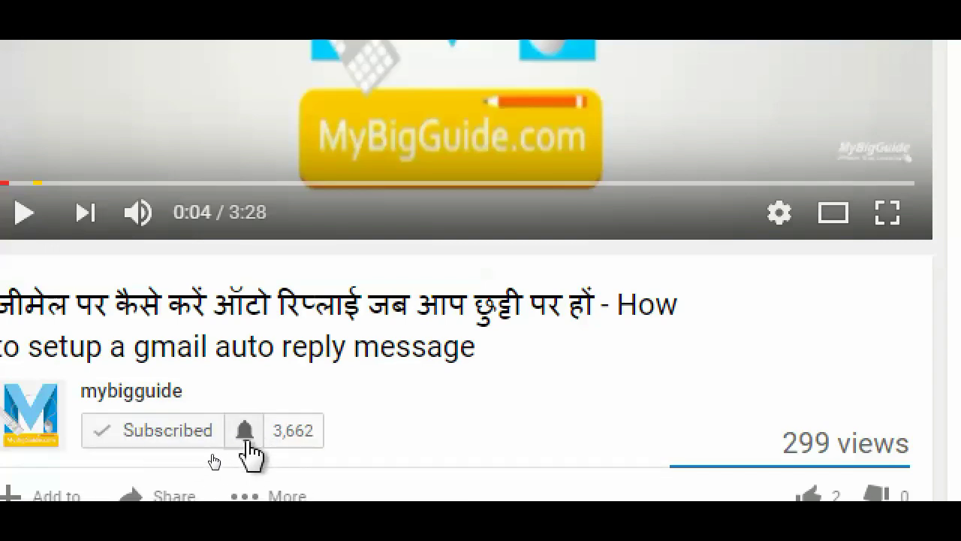
Step: Turn on all notifications for the mybigguide channel and save the notification setting
{"action": "left_click", "coordinate": [244, 432]}
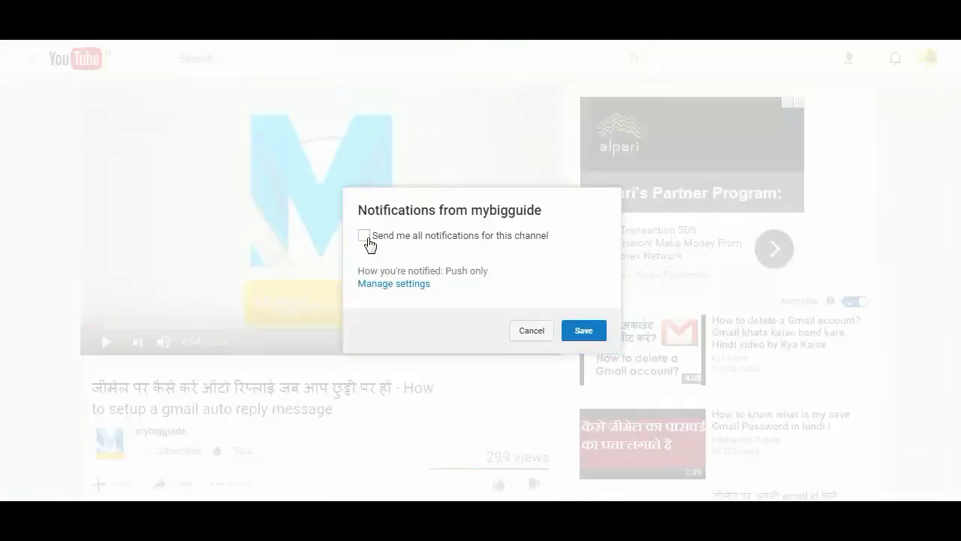
{"action": "left_click", "coordinate": [368, 239]}
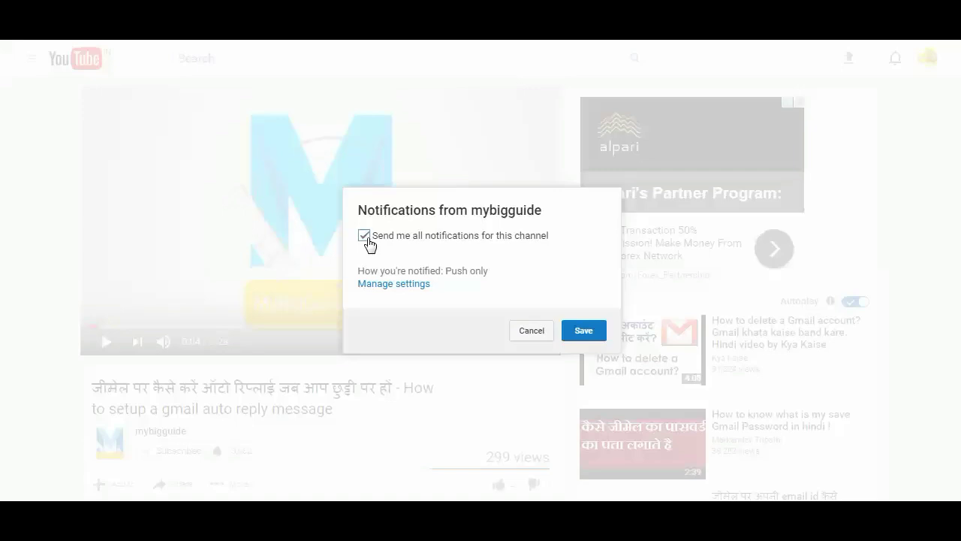
{"action": "left_click", "coordinate": [583, 331]}
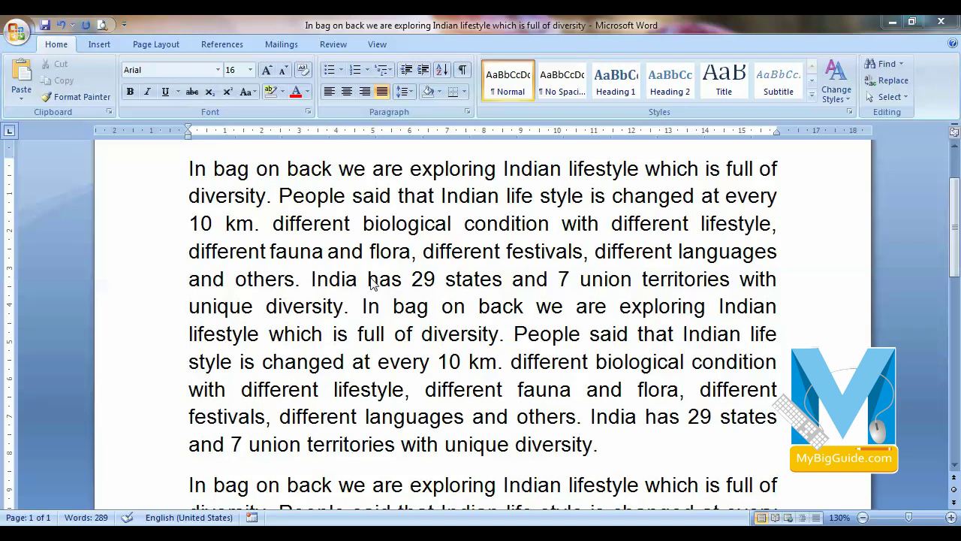
Step: In the Word document, examine the page at different zoom levels and review the list of available paper sizes
{"action": "scroll", "coordinate": [421, 366], "scroll_direction": "up", "scroll_amount": 3}
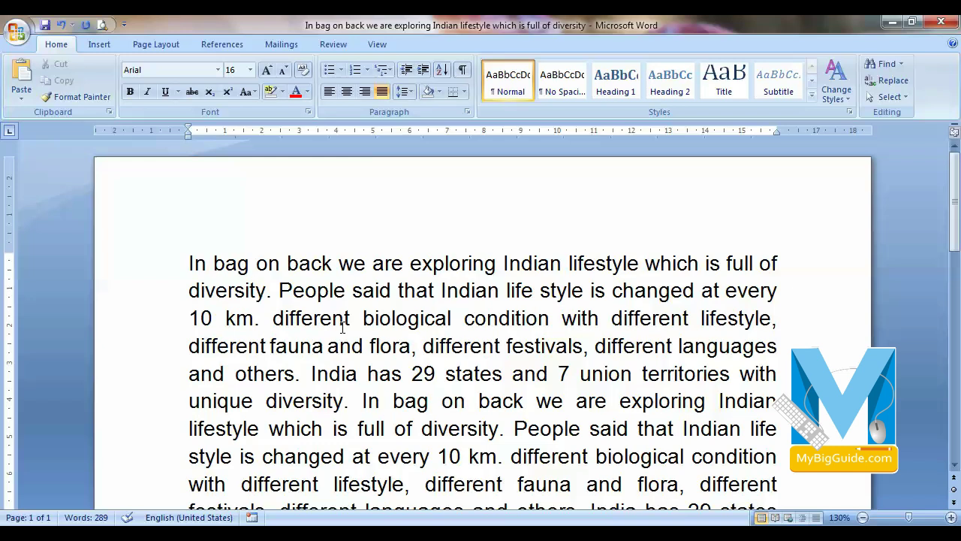
{"action": "scroll", "coordinate": [343, 327], "scroll_direction": "down", "scroll_amount": 9}
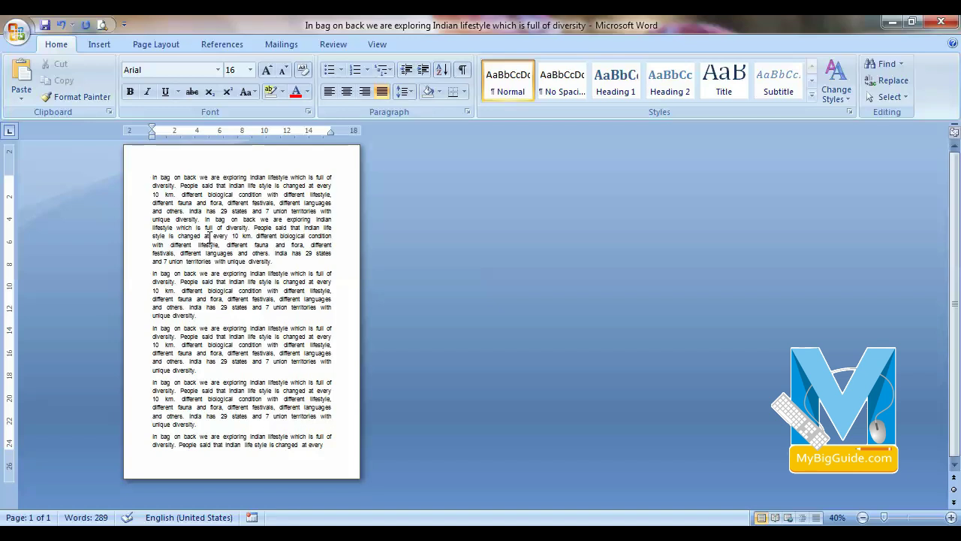
{"action": "scroll", "coordinate": [212, 310], "scroll_direction": "up", "scroll_amount": 4, "text": "ctrl"}
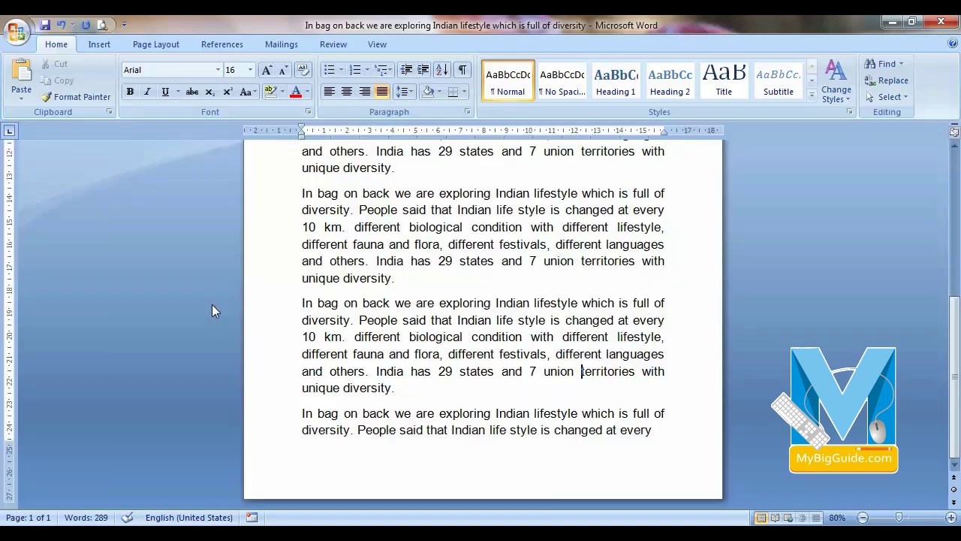
{"action": "scroll", "coordinate": [212, 310], "scroll_direction": "up", "scroll_amount": 4, "text": "ctrl"}
{"action": "left_click", "coordinate": [155, 44]}
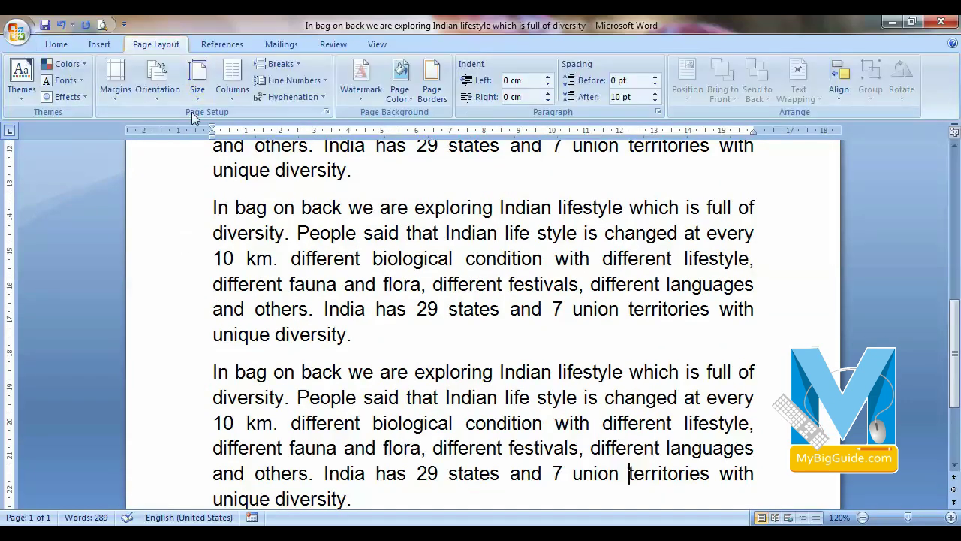
{"action": "left_click", "coordinate": [200, 95]}
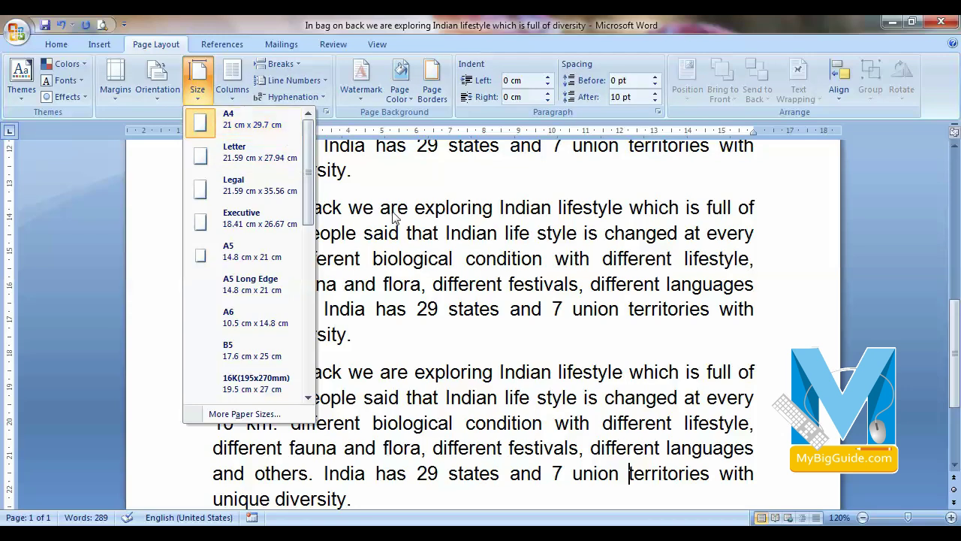
{"action": "left_click", "coordinate": [331, 304]}
{"action": "scroll", "coordinate": [333, 303], "scroll_direction": "down", "scroll_amount": 4, "text": "ctrl"}
{"action": "scroll", "coordinate": [306, 255], "scroll_direction": "up", "scroll_amount": 7}
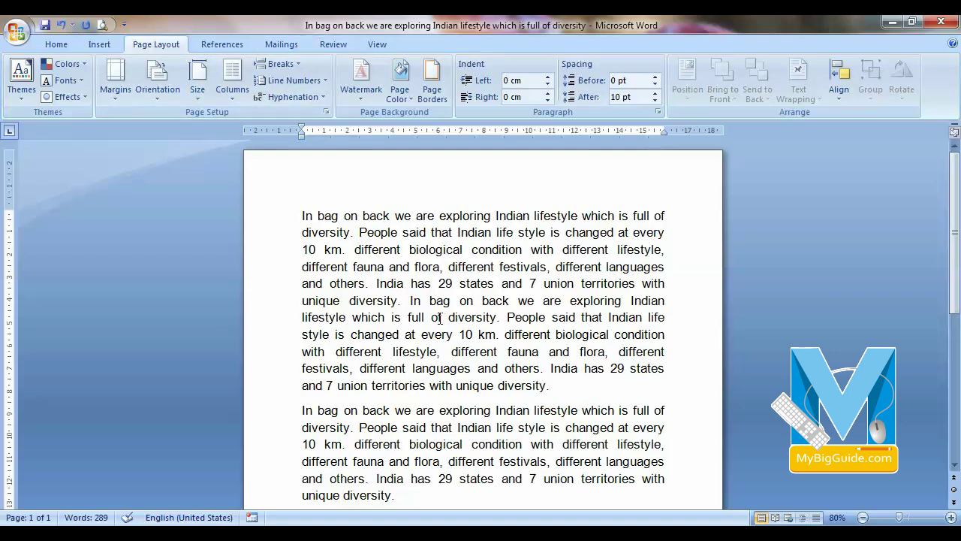
{"action": "left_click", "coordinate": [202, 92]}
{"action": "left_click", "coordinate": [542, 379]}
{"action": "left_click", "coordinate": [42, 45]}
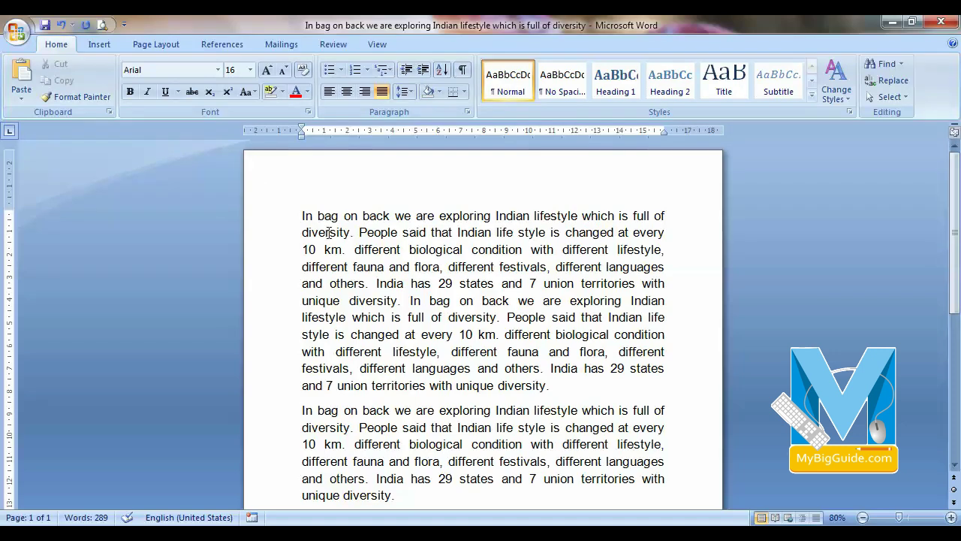
Step: Set a custom paper height of 28.7 cm for the whole document and check how the text flows across the pages
{"action": "left_click", "coordinate": [128, 46]}
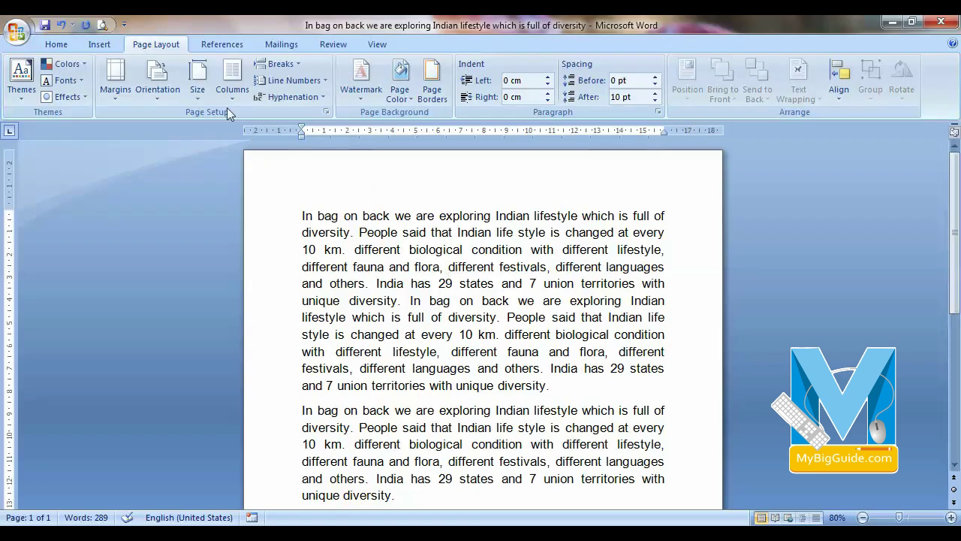
{"action": "left_click", "coordinate": [197, 83]}
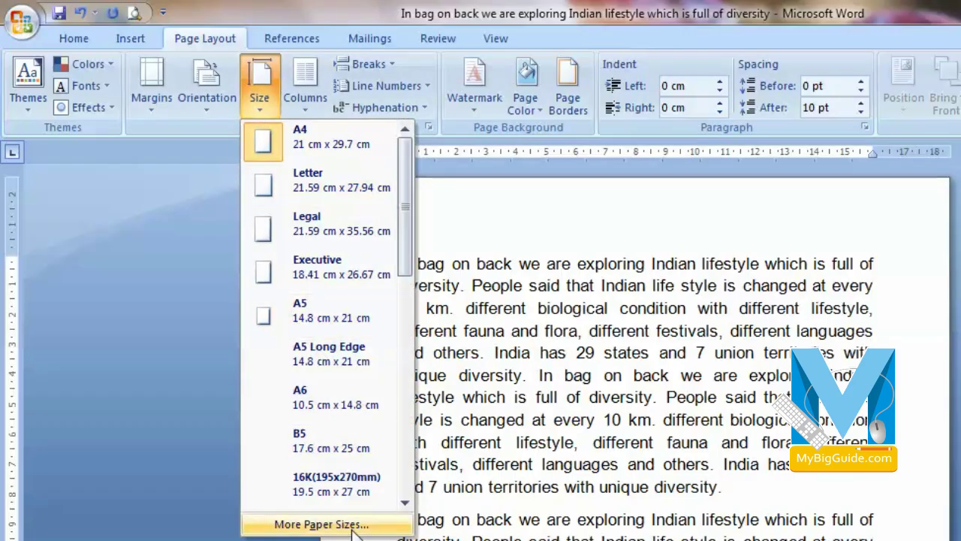
{"action": "left_click", "coordinate": [352, 525]}
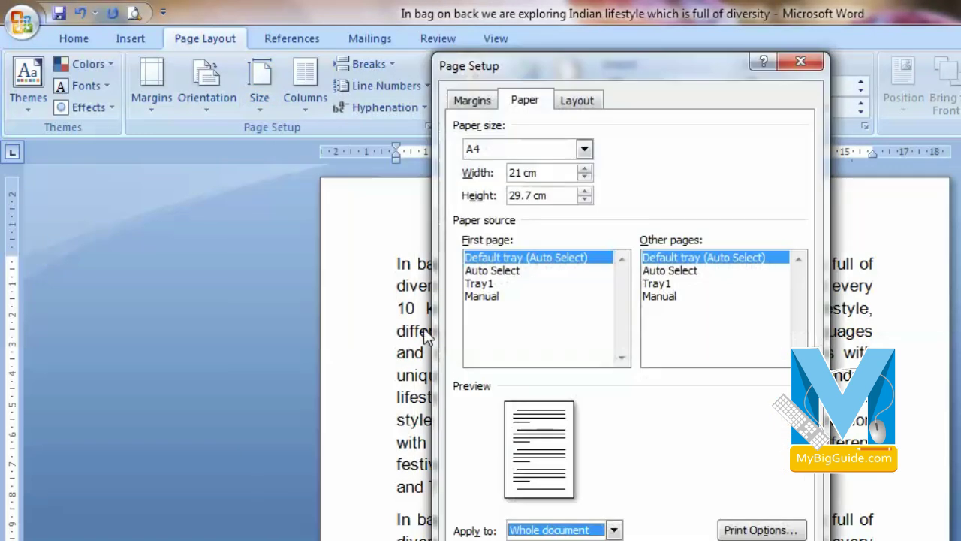
{"action": "left_click_drag", "start_coordinate": [592, 71], "coordinate": [204, 91]}
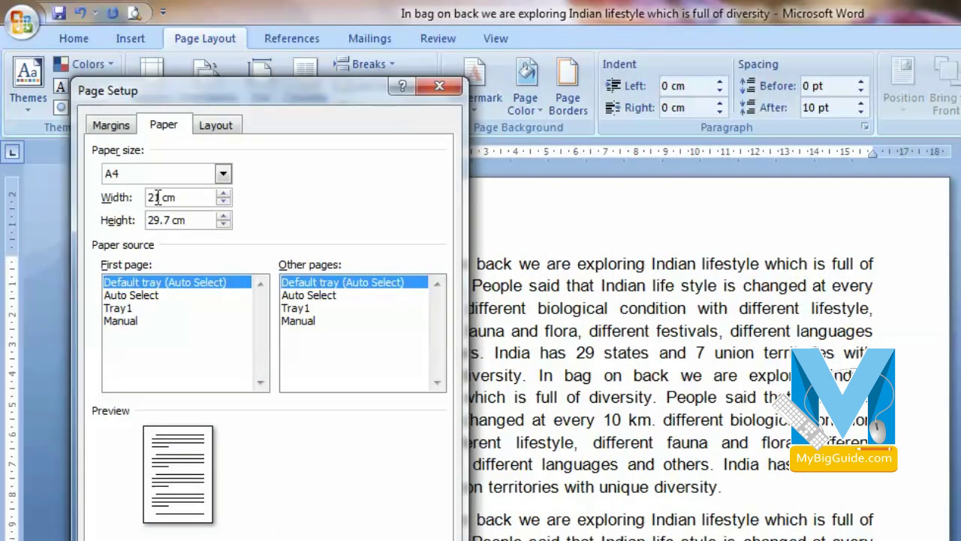
{"action": "double_click", "coordinate": [154, 196]}
{"action": "left_click", "coordinate": [152, 220]}
{"action": "key", "text": "Right"}
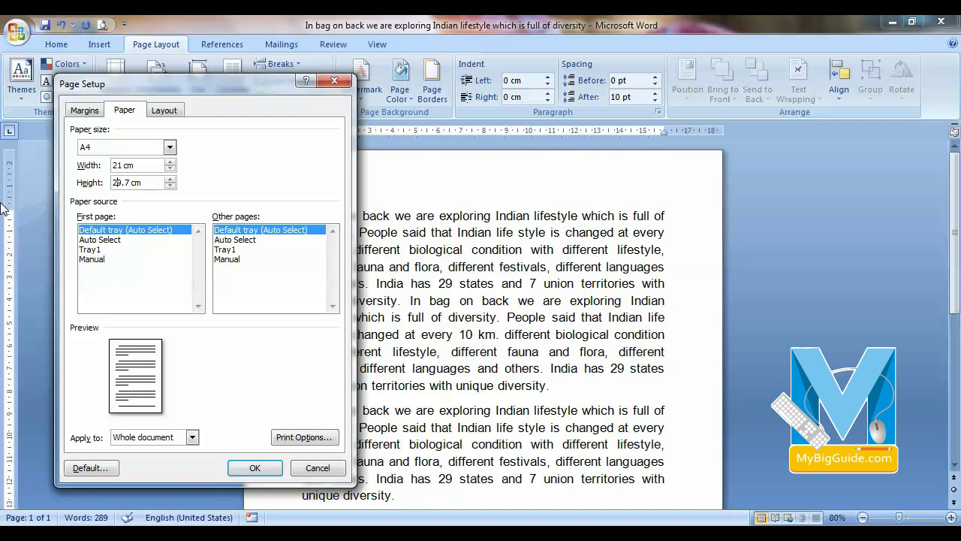
{"action": "key", "text": "BackSpace"}
{"action": "type", "text": "8"}
{"action": "left_click", "coordinate": [251, 462]}
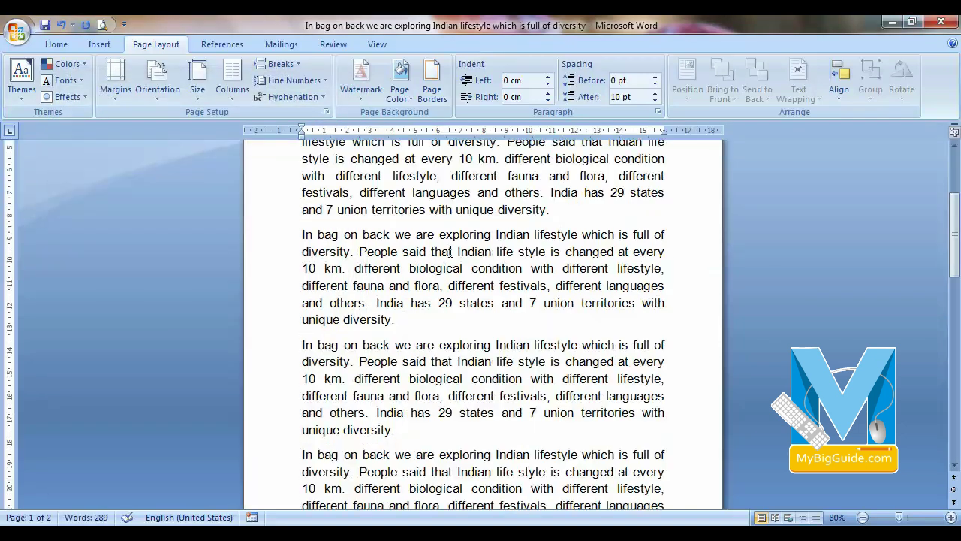
{"action": "scroll", "coordinate": [451, 251], "scroll_direction": "down", "scroll_amount": 4}
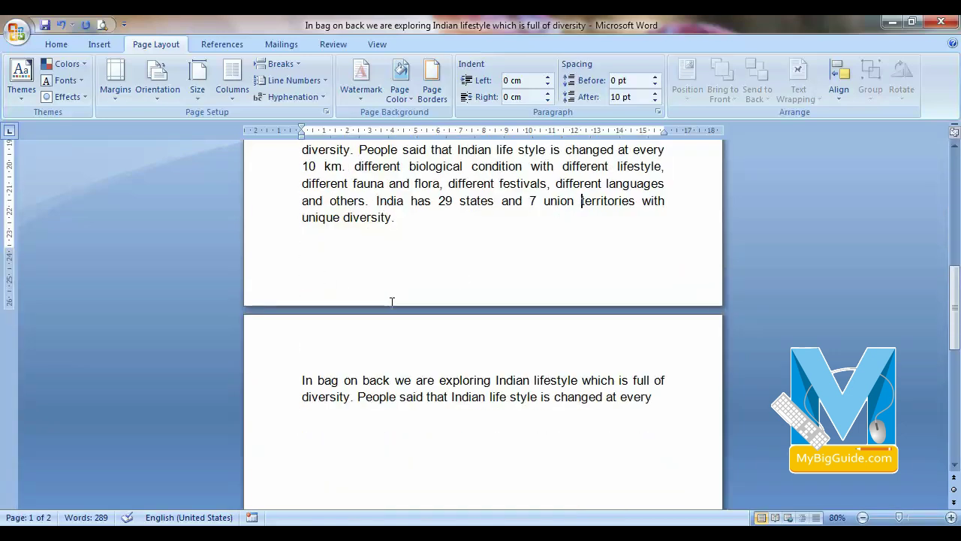
{"action": "scroll", "coordinate": [391, 301], "scroll_direction": "up", "scroll_amount": 10}
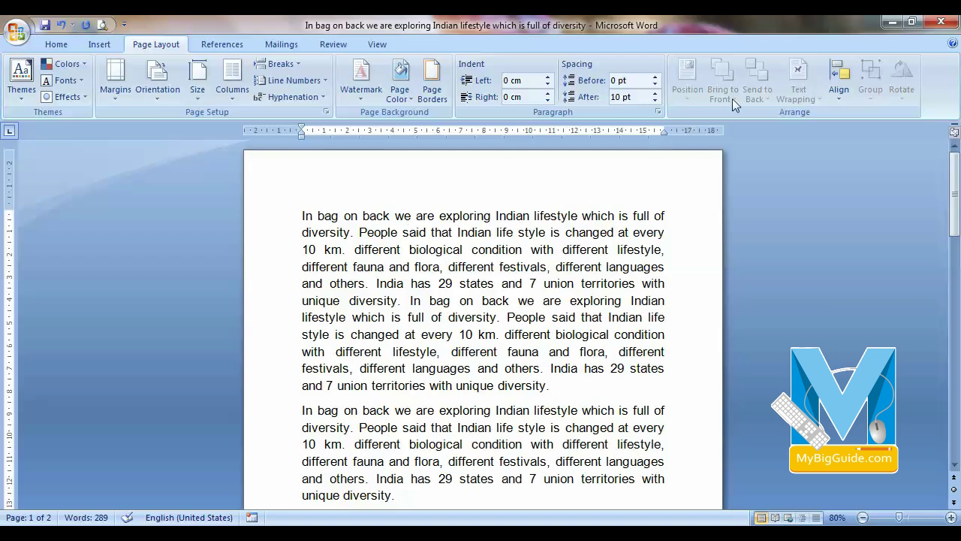
Step: Look through the document in print preview, close the preview and return to the start of the text
{"action": "left_click", "coordinate": [57, 46]}
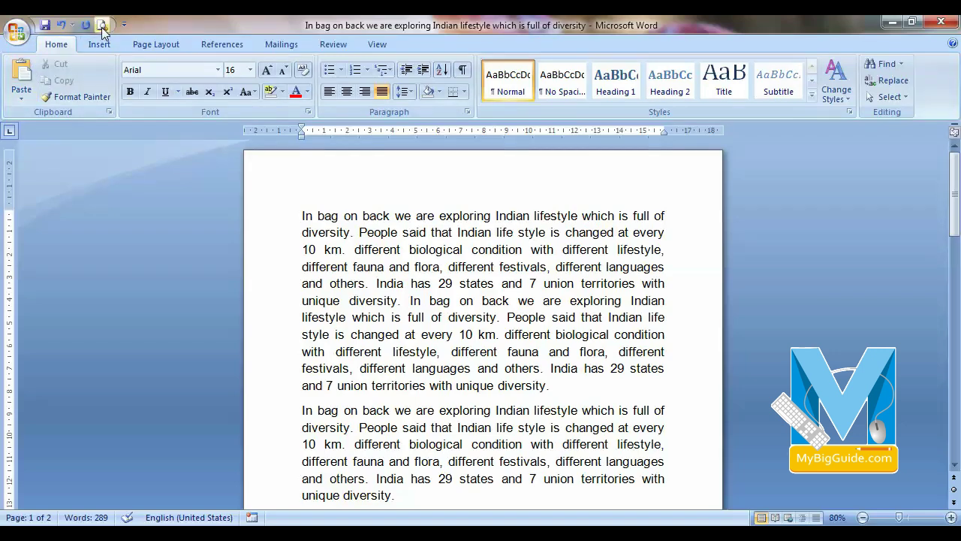
{"action": "scroll", "coordinate": [200, 217], "scroll_direction": "down", "scroll_amount": 7}
{"action": "scroll", "coordinate": [200, 217], "scroll_direction": "up", "scroll_amount": 5}
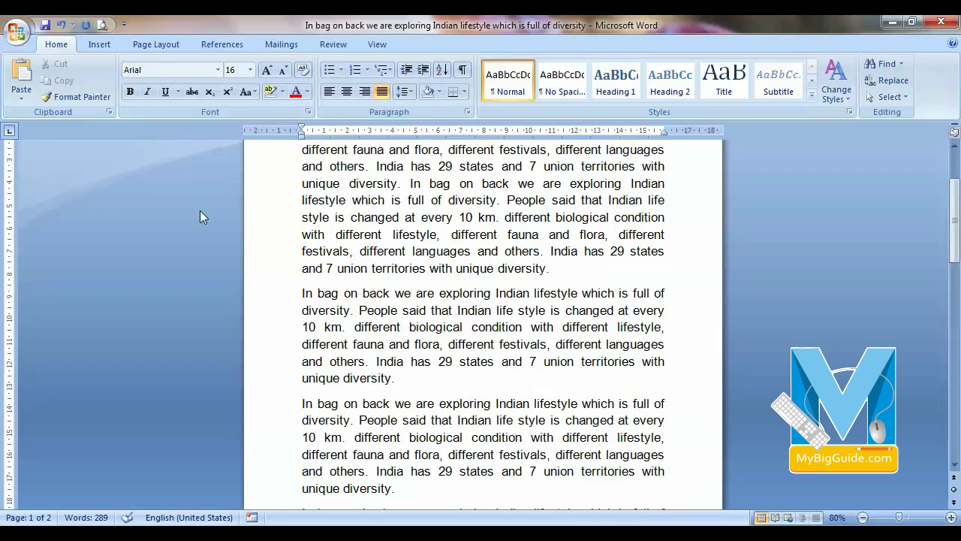
{"action": "scroll", "coordinate": [247, 264], "scroll_direction": "down", "scroll_amount": 1}
{"action": "scroll", "coordinate": [248, 264], "scroll_direction": "up", "scroll_amount": 3}
{"action": "left_click", "coordinate": [102, 25]}
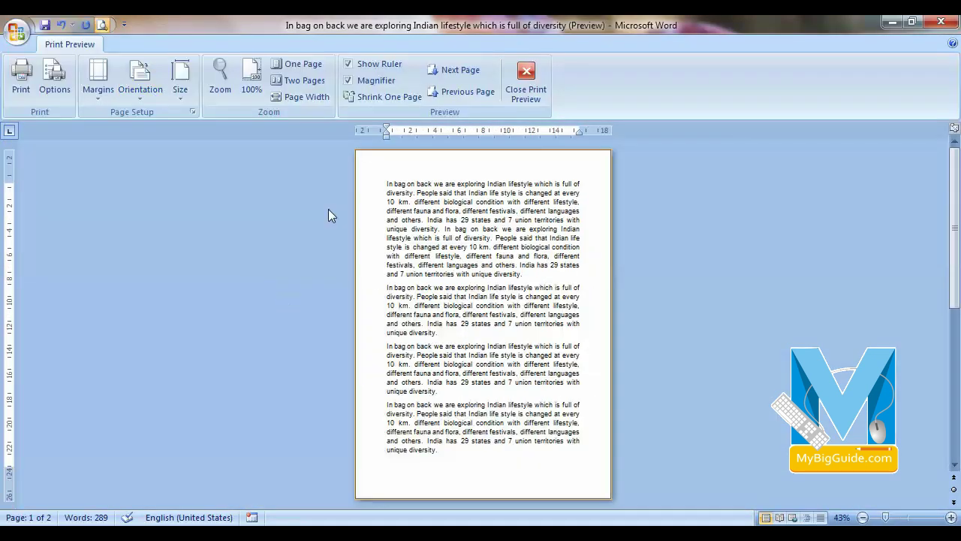
{"action": "scroll", "coordinate": [473, 368], "scroll_direction": "down", "scroll_amount": 3}
{"action": "scroll", "coordinate": [475, 368], "scroll_direction": "up", "scroll_amount": 3}
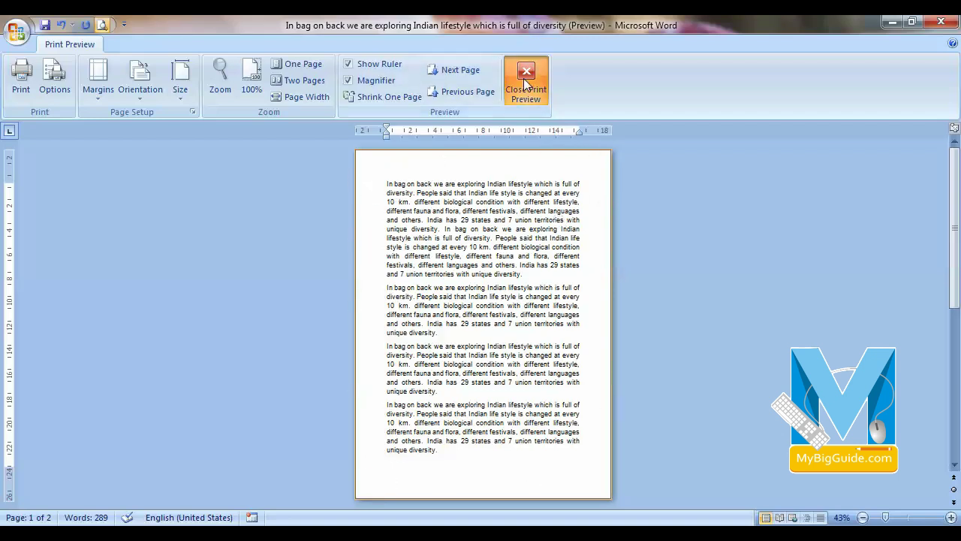
{"action": "left_click", "coordinate": [528, 102]}
{"action": "scroll", "coordinate": [379, 260], "scroll_direction": "up", "scroll_amount": 10}
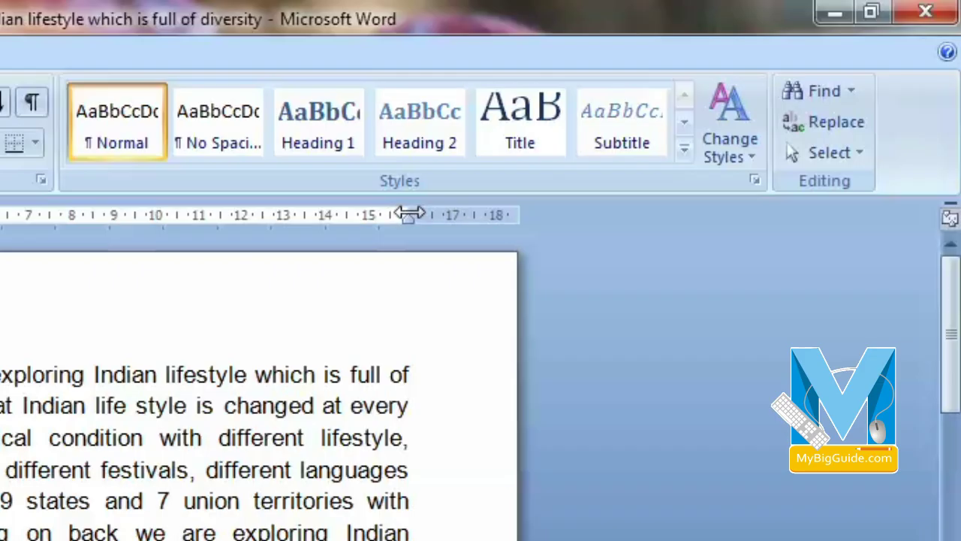
Step: Narrow the right page margin to about 1.3 cm and widen the left margin to about 4 cm with the ruler
{"action": "mouse_move", "coordinate": [409, 214]}
{"action": "left_mouse_down"}
{"action": "mouse_move", "coordinate": [475, 215]}
{"action": "mouse_move", "coordinate": [463, 216]}
{"action": "left_mouse_up"}
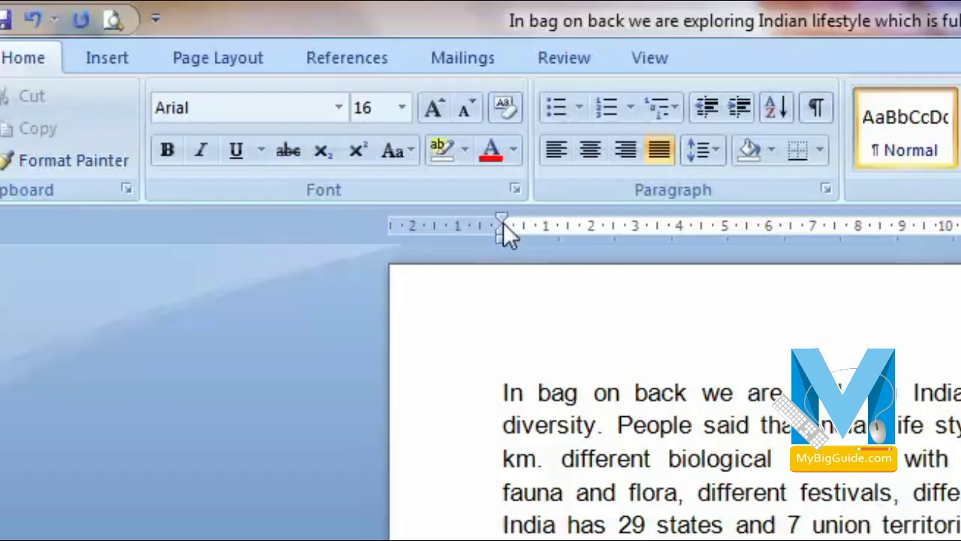
{"action": "left_click_drag", "start_coordinate": [274, 122], "coordinate": [248, 123]}
{"action": "mouse_move", "coordinate": [456, 227]}
{"action": "left_mouse_down"}
{"action": "mouse_move", "coordinate": [431, 227]}
{"action": "mouse_move", "coordinate": [570, 233]}
{"action": "left_mouse_up"}
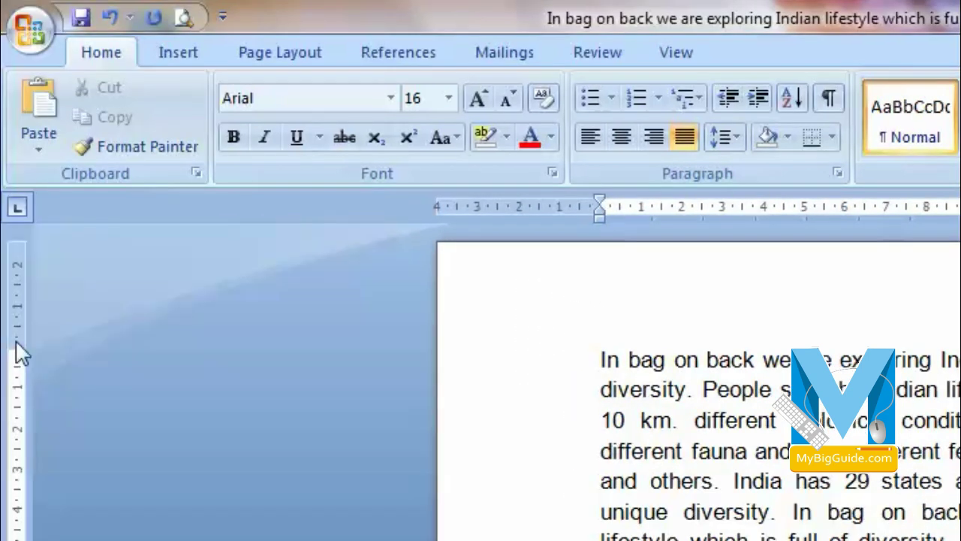
Step: Slightly increase the page's top margin and enlarge its bottom margin with the vertical ruler
{"action": "left_click_drag", "start_coordinate": [16, 344], "coordinate": [18, 338]}
{"action": "left_click_drag", "start_coordinate": [21, 308], "coordinate": [18, 359]}
{"action": "scroll", "coordinate": [21, 480], "scroll_direction": "down", "scroll_amount": 10}
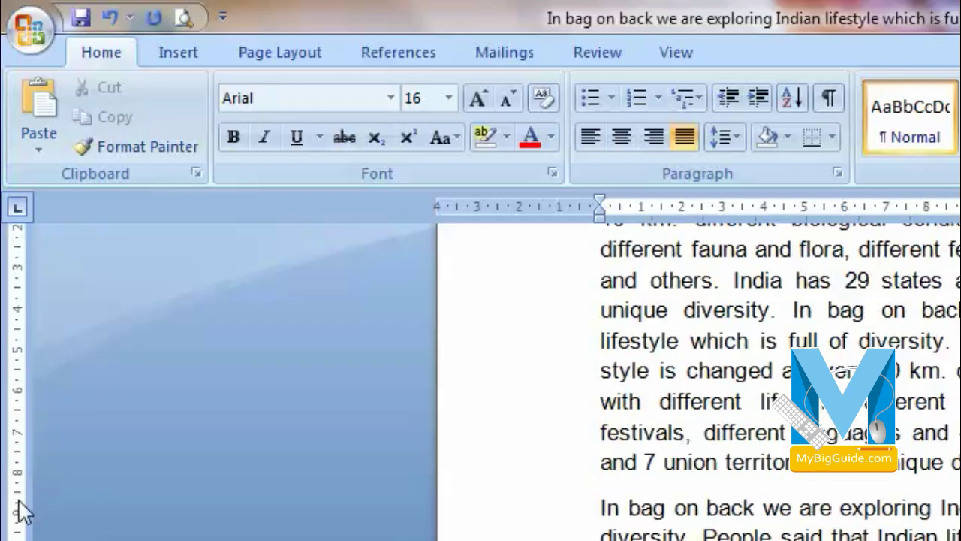
{"action": "left_click_drag", "start_coordinate": [14, 420], "coordinate": [25, 368]}
{"action": "scroll", "coordinate": [226, 440], "scroll_direction": "up", "scroll_amount": 5}
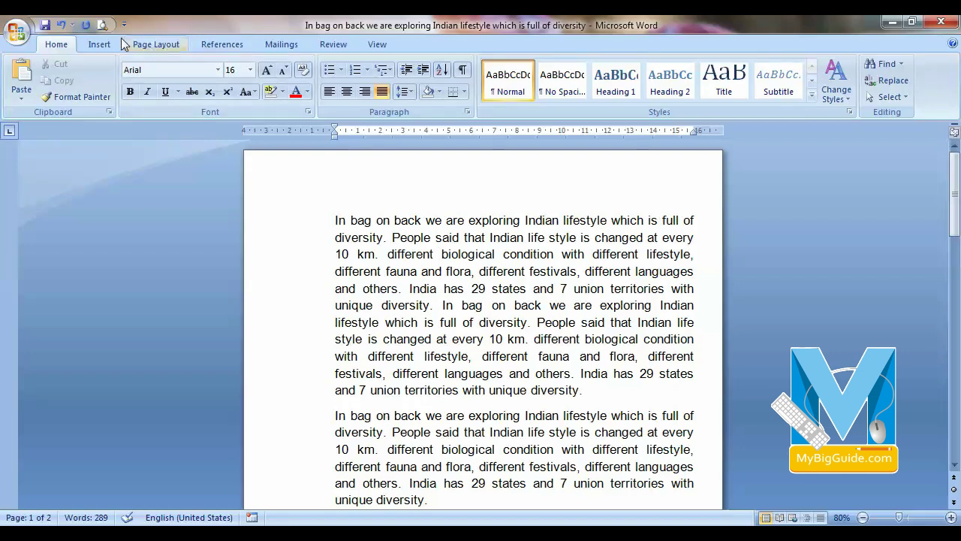
Step: Show the document in print preview and review the preset margin options without applying one
{"action": "left_click", "coordinate": [102, 24]}
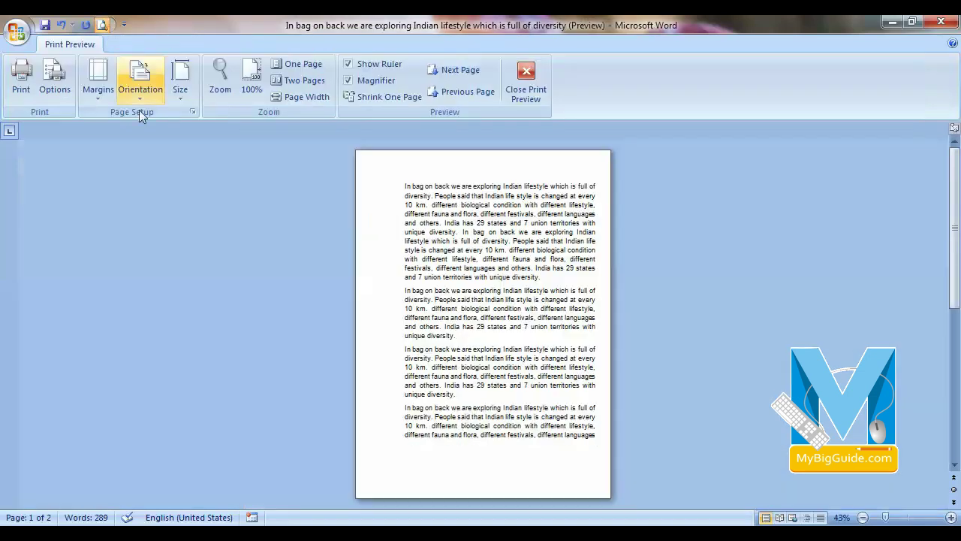
{"action": "left_click", "coordinate": [97, 96]}
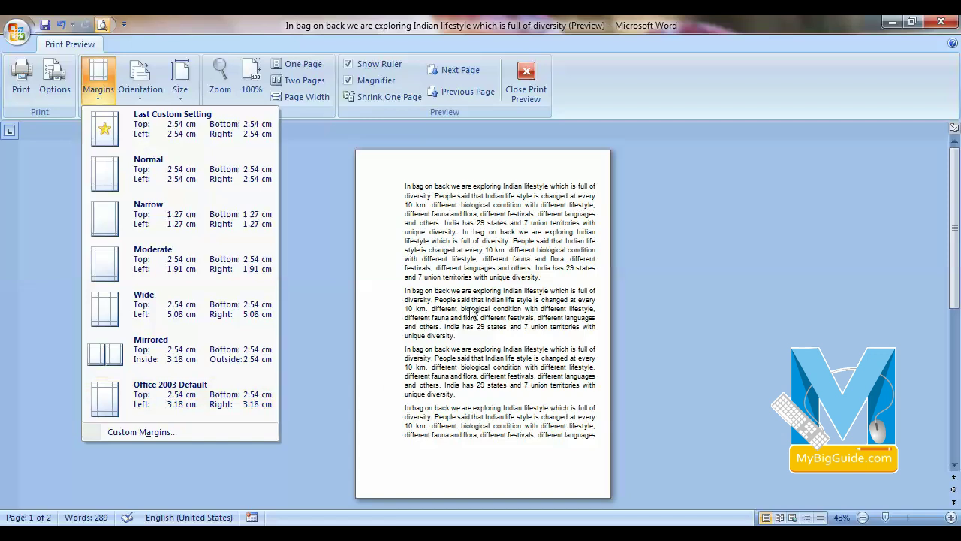
{"action": "left_click", "coordinate": [321, 245]}
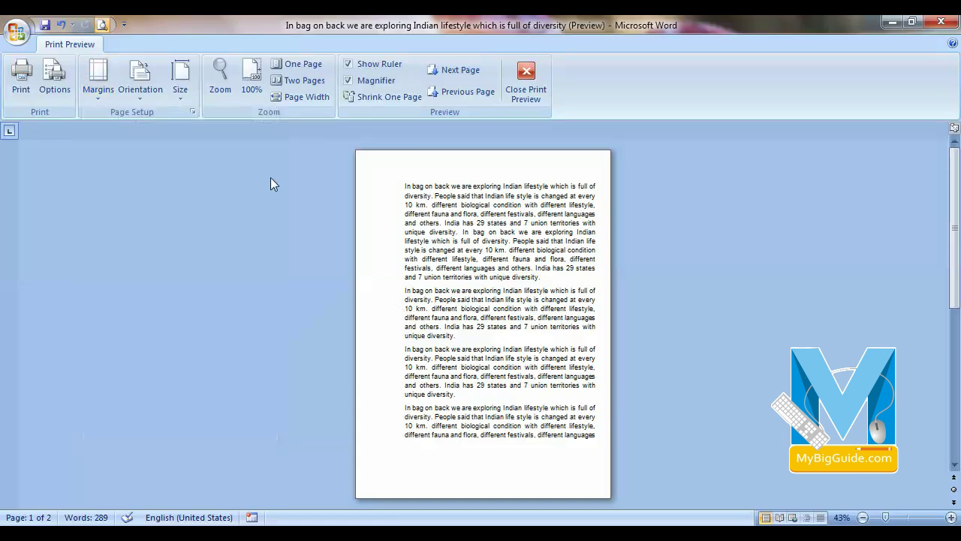
Step: Try the landscape orientation in the preview and return the pages to portrait
{"action": "left_click", "coordinate": [125, 100]}
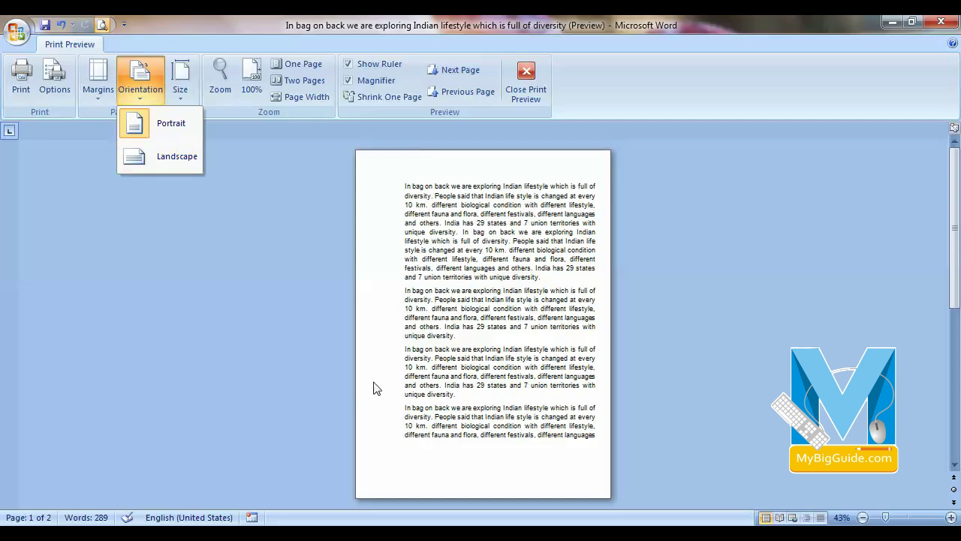
{"action": "left_click", "coordinate": [170, 158]}
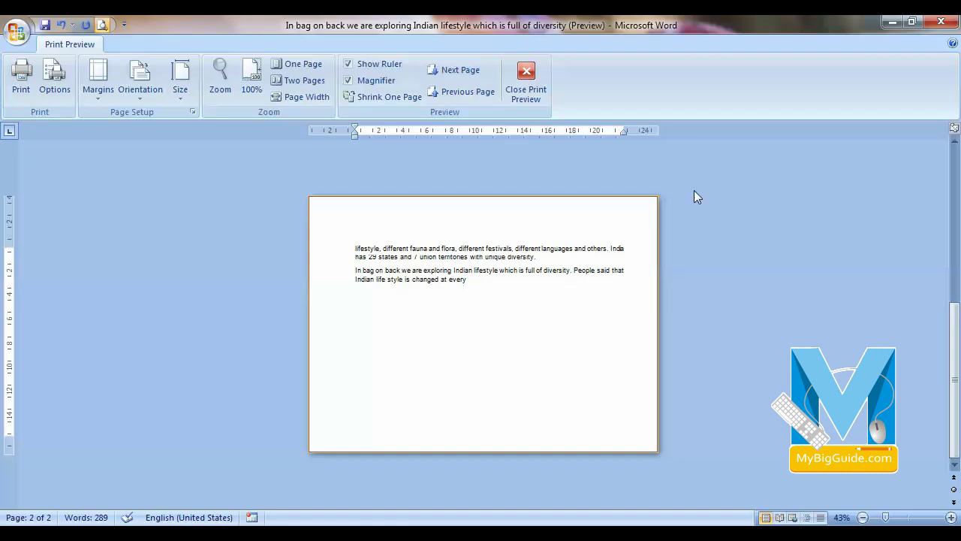
{"action": "left_click", "coordinate": [140, 91]}
{"action": "left_click", "coordinate": [162, 128]}
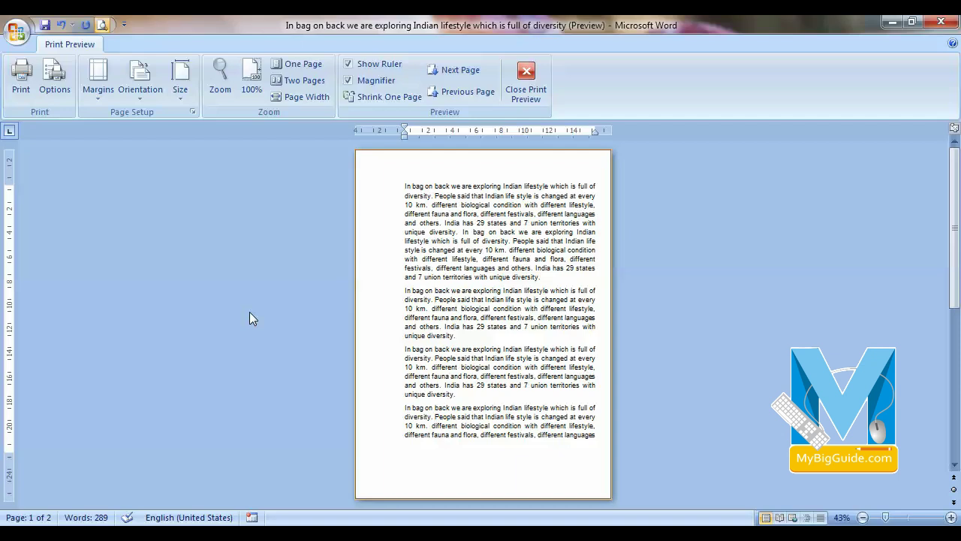
Step: Review the paper sizes offered in print preview and close the preview
{"action": "left_click", "coordinate": [182, 100]}
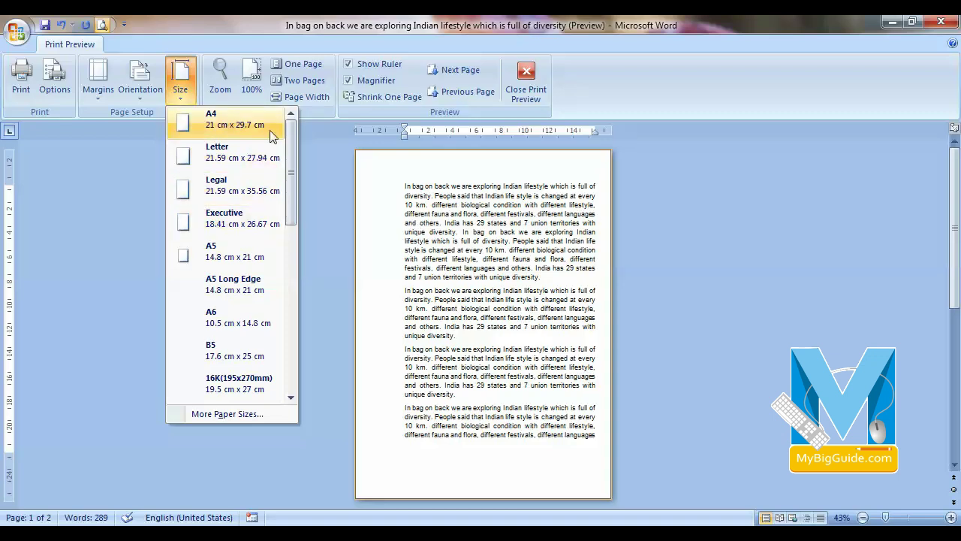
{"action": "left_click", "coordinate": [526, 82]}
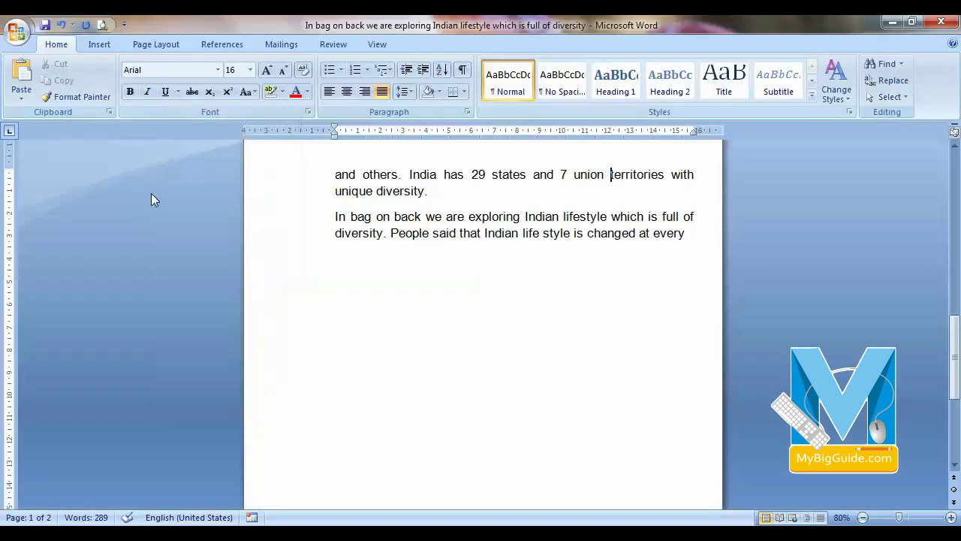
Step: Open the print settings from the document's first page, review the available printers, and close the settings without printing
{"action": "scroll", "coordinate": [144, 318], "scroll_direction": "up", "scroll_amount": 10}
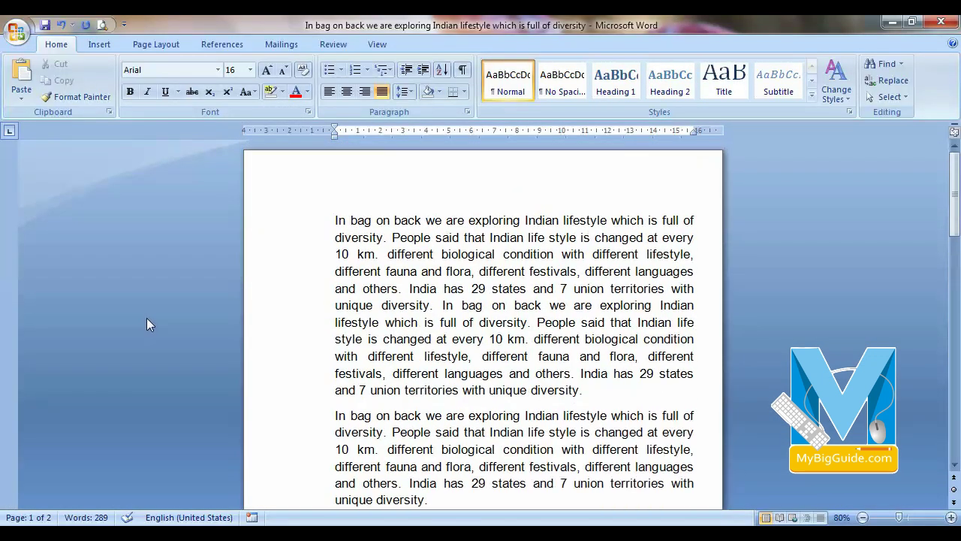
{"action": "left_click", "coordinate": [16, 31]}
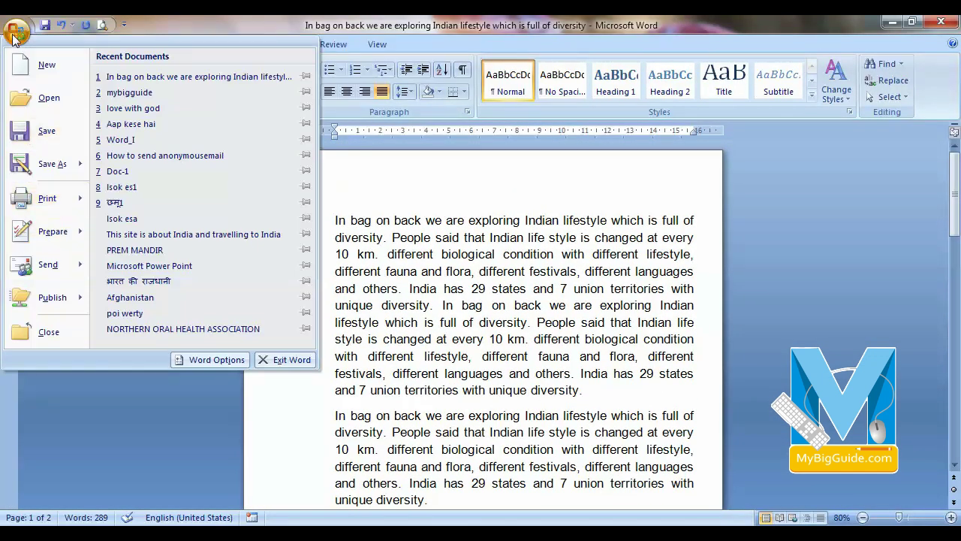
{"action": "left_click", "coordinate": [47, 199]}
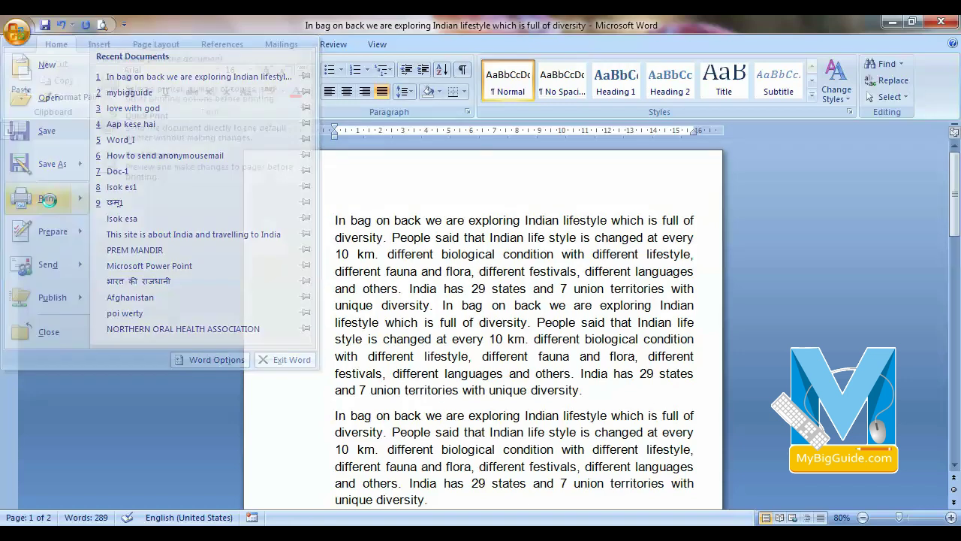
{"action": "left_click_drag", "start_coordinate": [464, 113], "coordinate": [236, 93]}
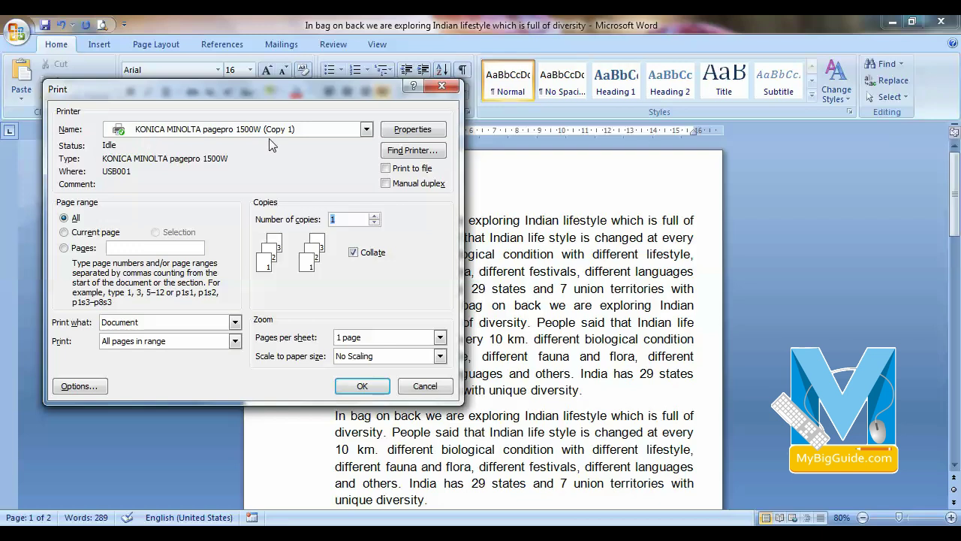
{"action": "left_click", "coordinate": [367, 130]}
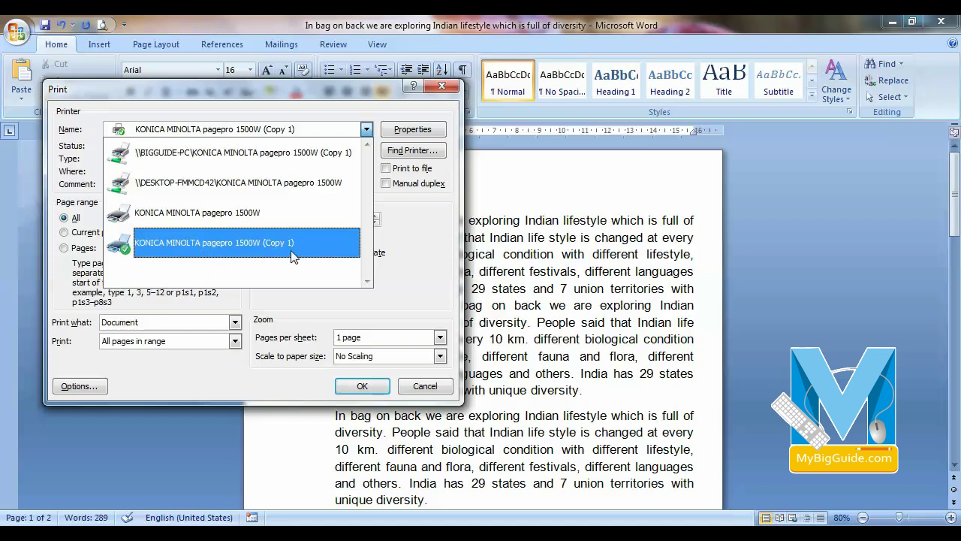
{"action": "left_click", "coordinate": [419, 258]}
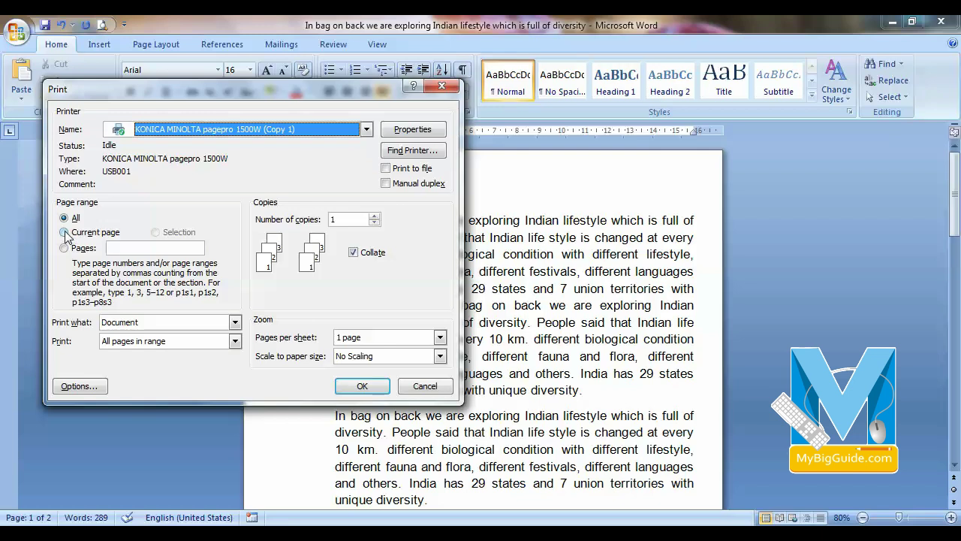
{"action": "left_click", "coordinate": [424, 386]}
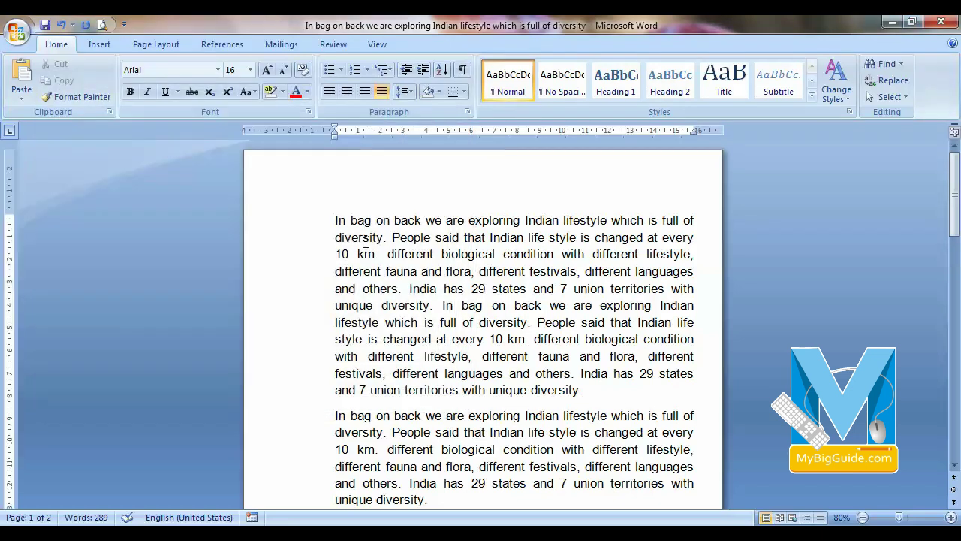
Step: Try limiting the print range to the current page and cancel the print settings
{"action": "scroll", "coordinate": [377, 248], "scroll_direction": "down", "scroll_amount": 1}
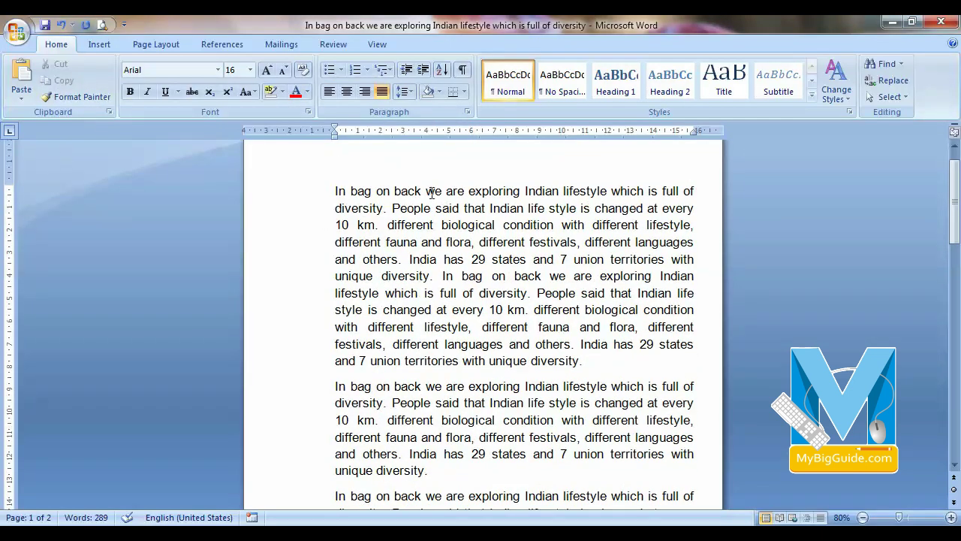
{"action": "left_click", "coordinate": [16, 31]}
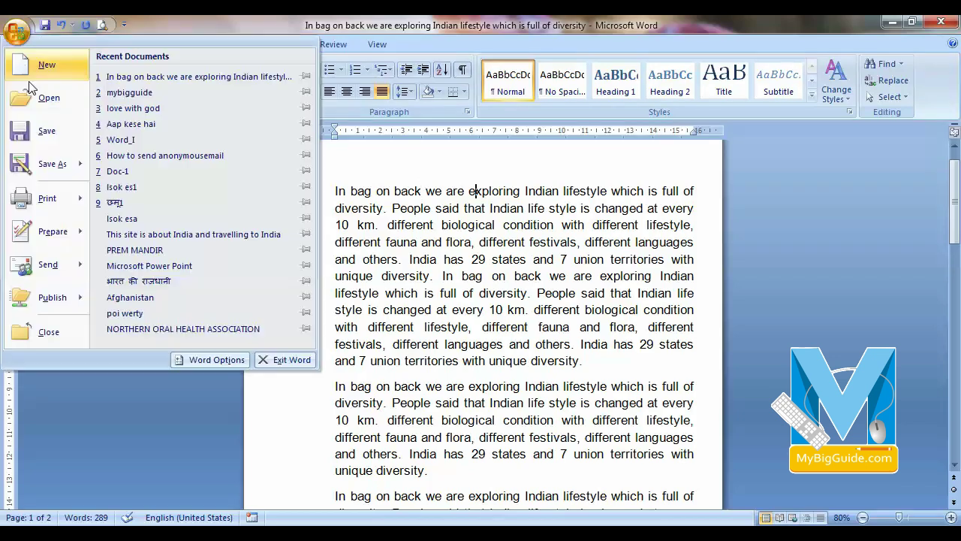
{"action": "left_click", "coordinate": [53, 197]}
{"action": "left_click", "coordinate": [79, 234]}
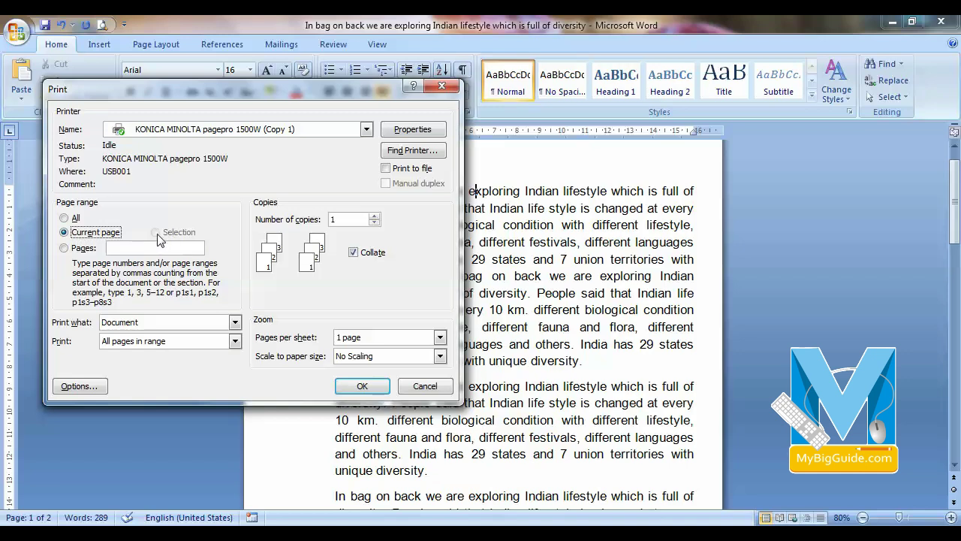
{"action": "left_click", "coordinate": [424, 387]}
Step: Select the document's first paragraph and set the print range to the selection only
{"action": "left_click_drag", "start_coordinate": [336, 187], "coordinate": [599, 358]}
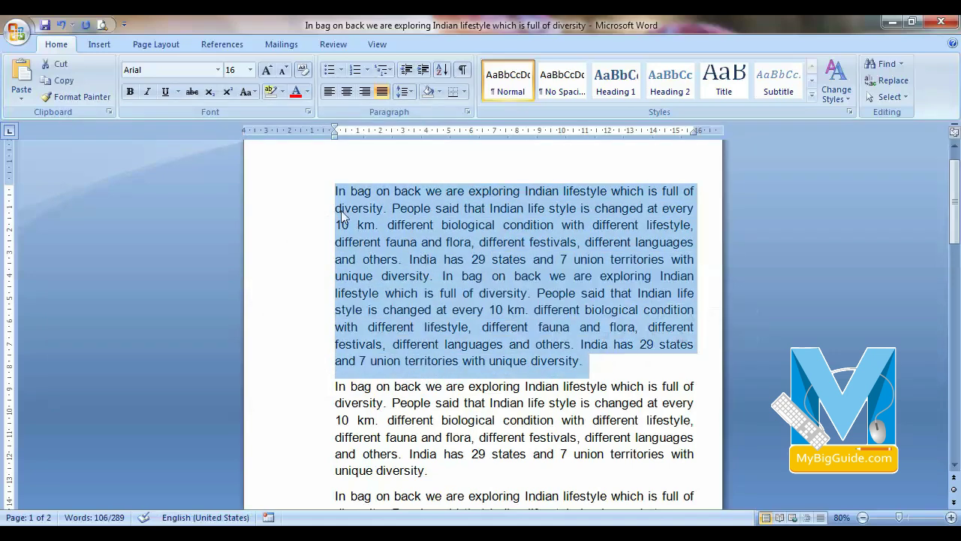
{"action": "left_click", "coordinate": [343, 208]}
{"action": "left_click_drag", "start_coordinate": [335, 192], "coordinate": [589, 362]}
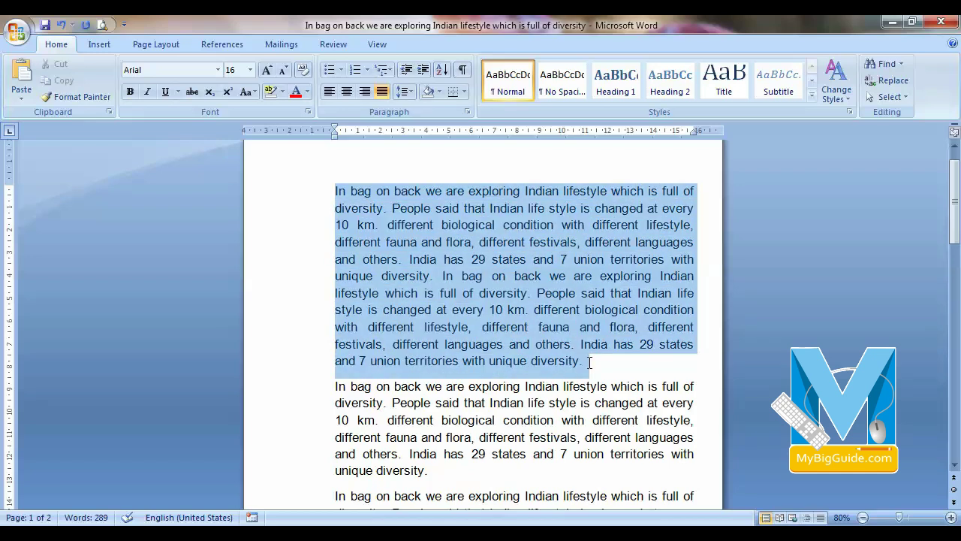
{"action": "left_click", "coordinate": [16, 32]}
{"action": "left_click", "coordinate": [45, 201]}
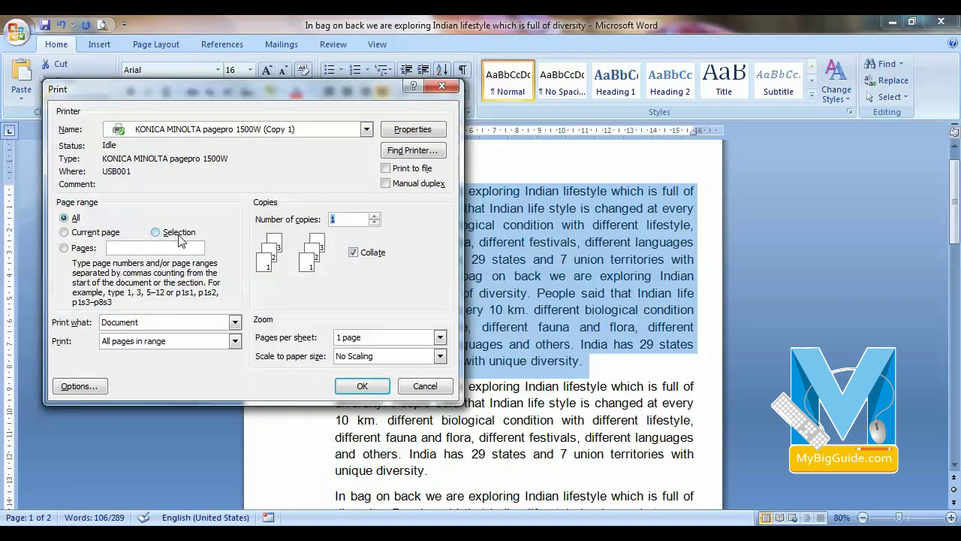
{"action": "left_click", "coordinate": [157, 234]}
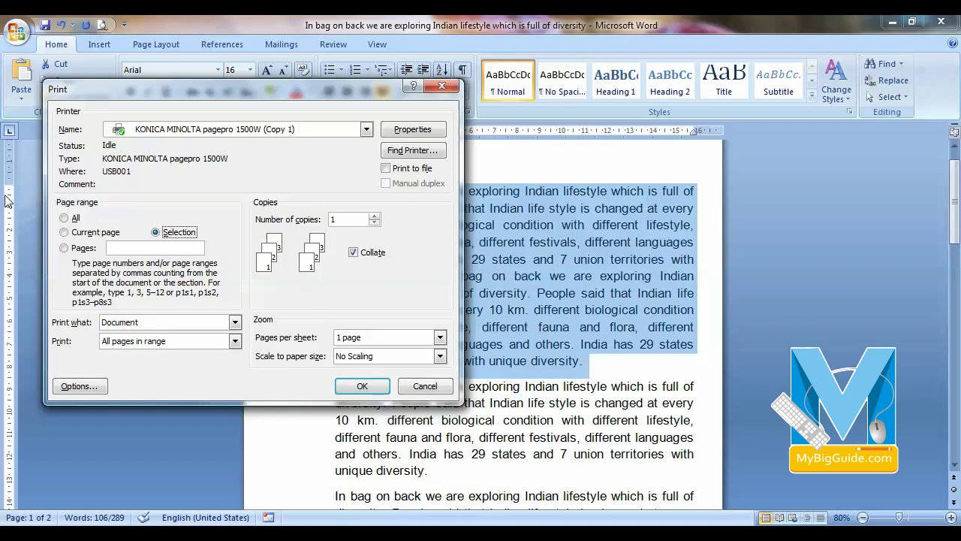
Step: Choose a custom page range for printing, try the list 1, 3, 5, 7, 9, and replace it with 10-15
{"action": "left_click", "coordinate": [74, 249]}
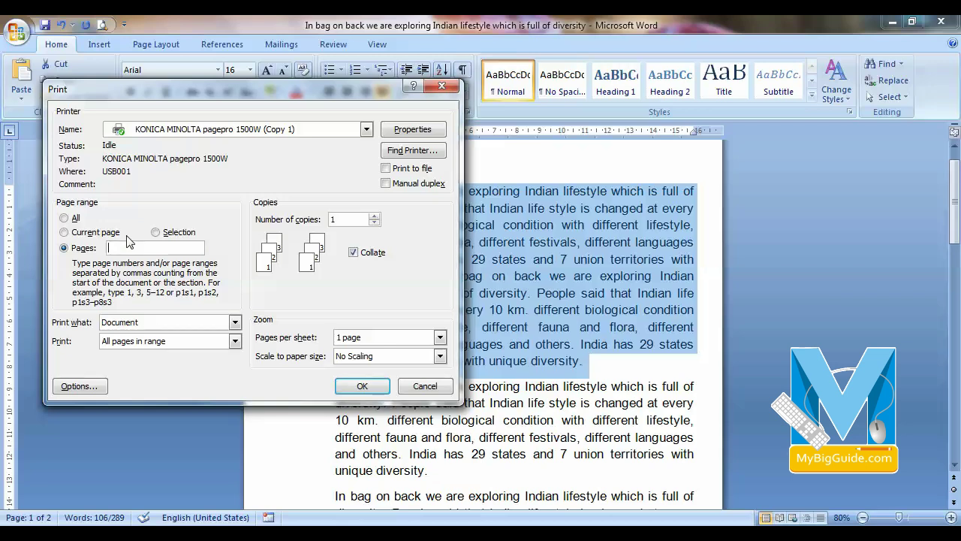
{"action": "type", "text": ","}
{"action": "key", "text": "BackSpace"}
{"action": "type", "text": "1, 3, 5, 7, 9,"}
{"action": "key", "text": "BackSpace"}
{"action": "key", "text": "BackSpace"}
{"action": "key", "text": "BackSpace"}
{"action": "key", "text": "BackSpace"}
{"action": "key", "text": "BackSpace"}
{"action": "key", "text": "BackSpace"}
{"action": "key", "text": "BackSpace"}
{"action": "key", "text": "BackSpace"}
{"action": "key", "text": "BackSpace"}
{"action": "key", "text": "BackSpace"}
{"action": "key", "text": "BackSpace"}
{"action": "key", "text": "BackSpace"}
{"action": "key", "text": "BackSpace"}
{"action": "key", "text": "BackSpace"}
{"action": "key", "text": "BackSpace"}
{"action": "type", "text": "10-"}
Step: Set the number of copies to 2, try uncollated printing, and turn collation back on
{"action": "left_click", "coordinate": [374, 216]}
{"action": "left_click", "coordinate": [375, 216]}
{"action": "left_click", "coordinate": [374, 222]}
{"action": "left_click", "coordinate": [353, 252]}
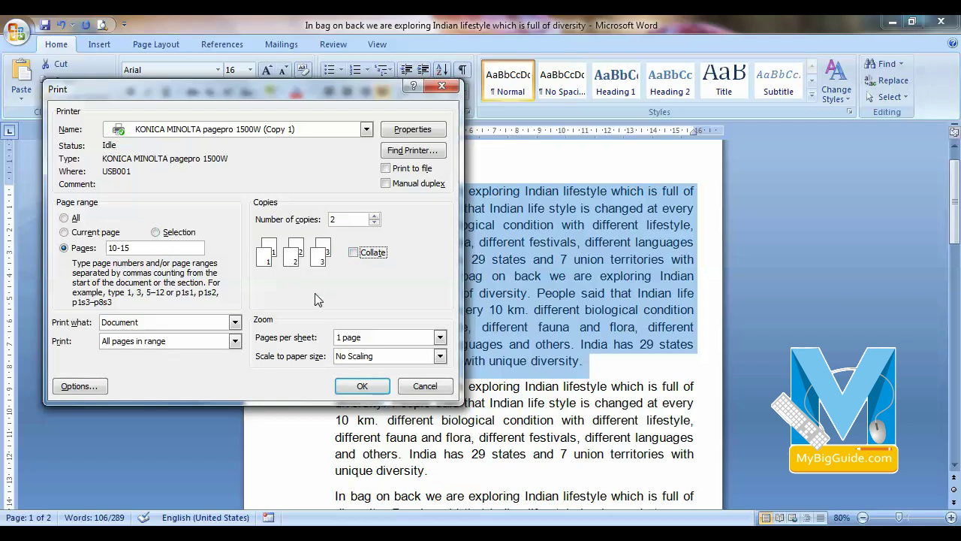
{"action": "left_click", "coordinate": [353, 254]}
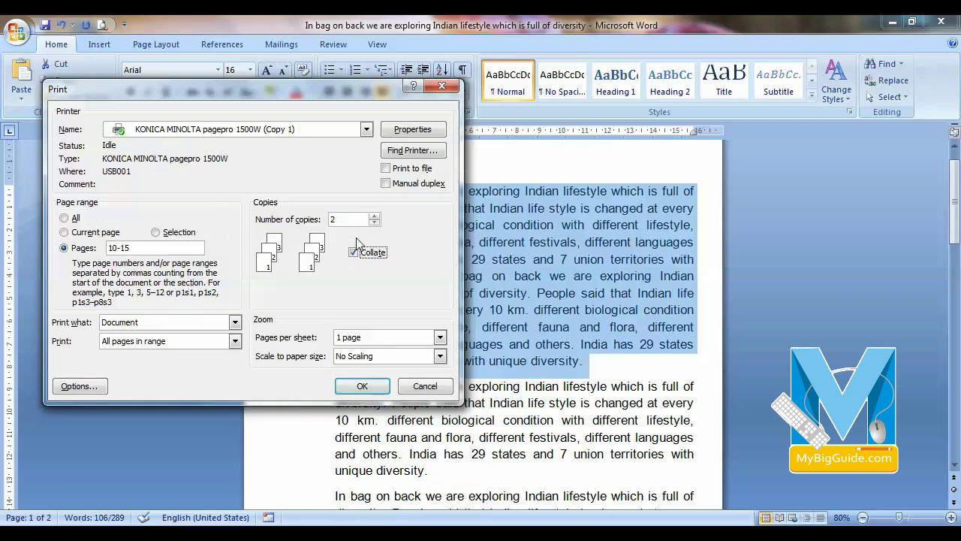
Step: In the printer's properties, set the paper size to A4 and the copies to 1, and review the media types, keeping Plain Paper
{"action": "left_click", "coordinate": [414, 130]}
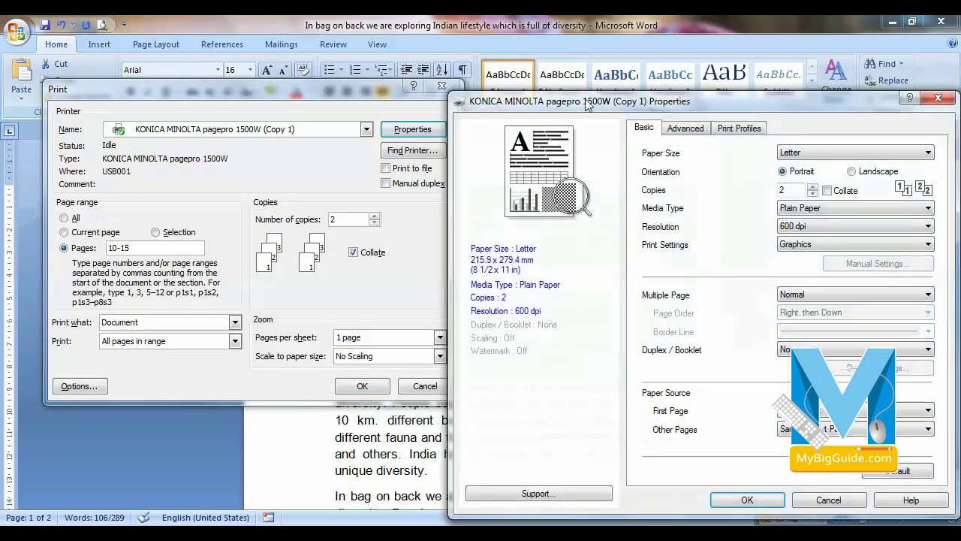
{"action": "left_click_drag", "start_coordinate": [558, 98], "coordinate": [180, 55]}
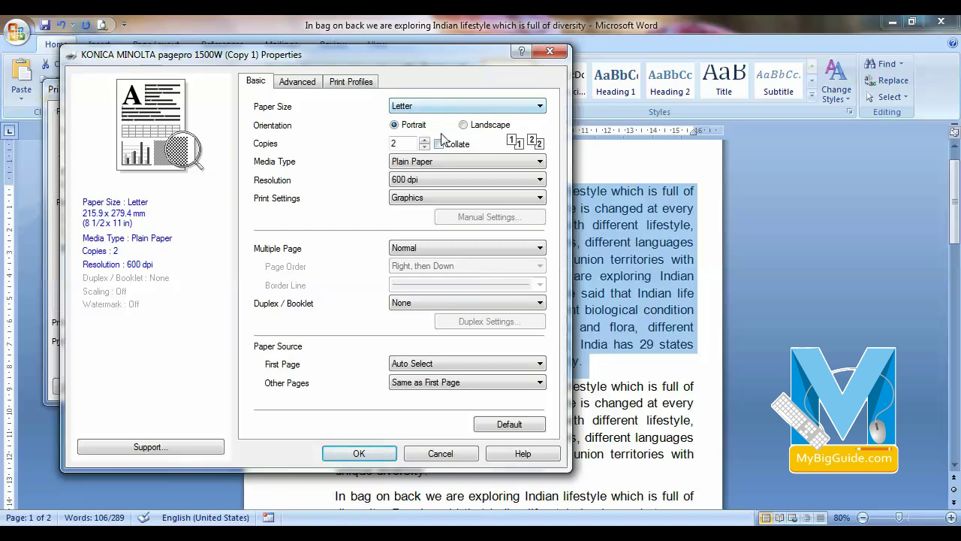
{"action": "left_click", "coordinate": [423, 105]}
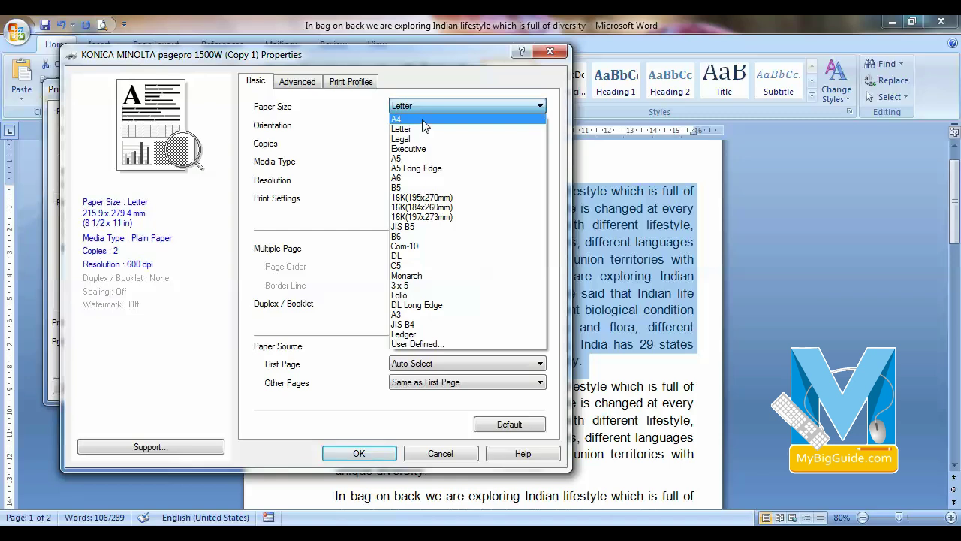
{"action": "left_click", "coordinate": [425, 121]}
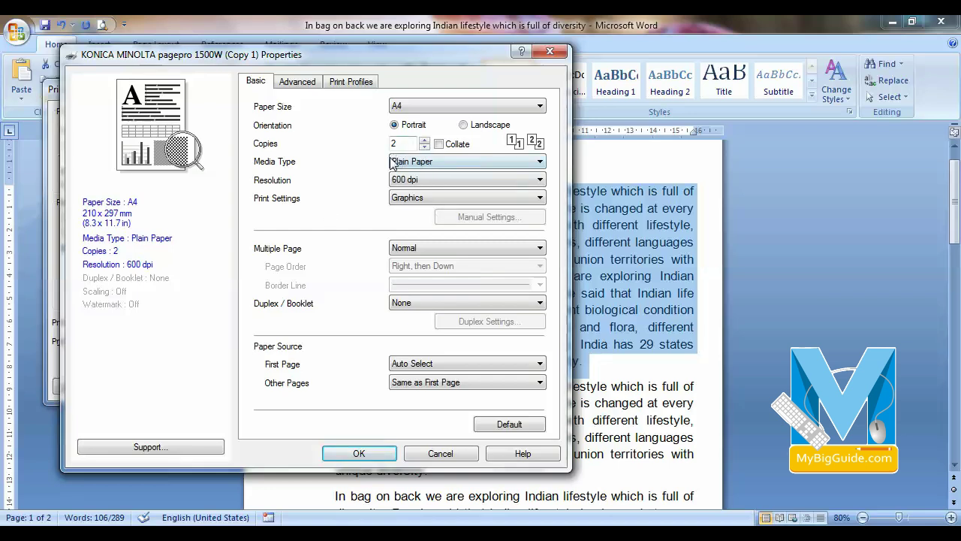
{"action": "left_click", "coordinate": [425, 147]}
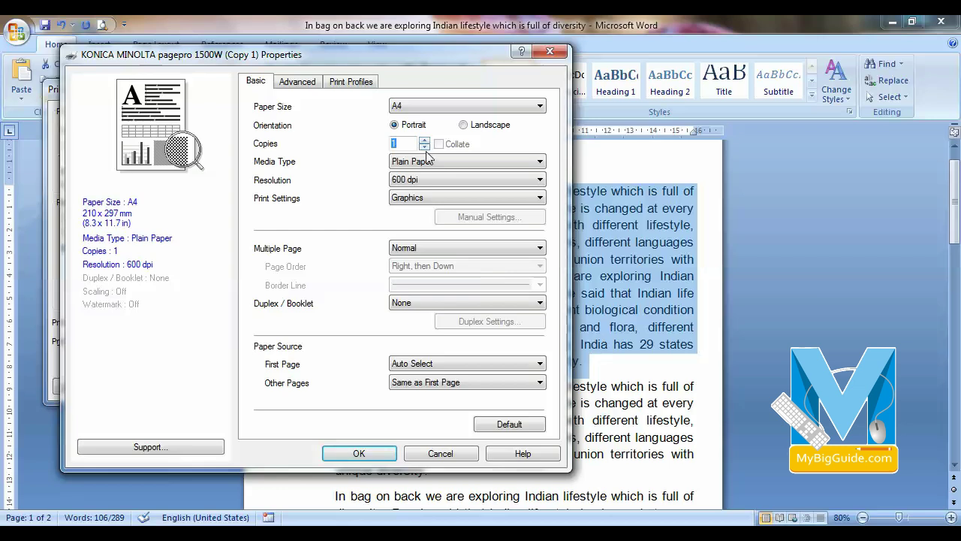
{"action": "left_click", "coordinate": [443, 162]}
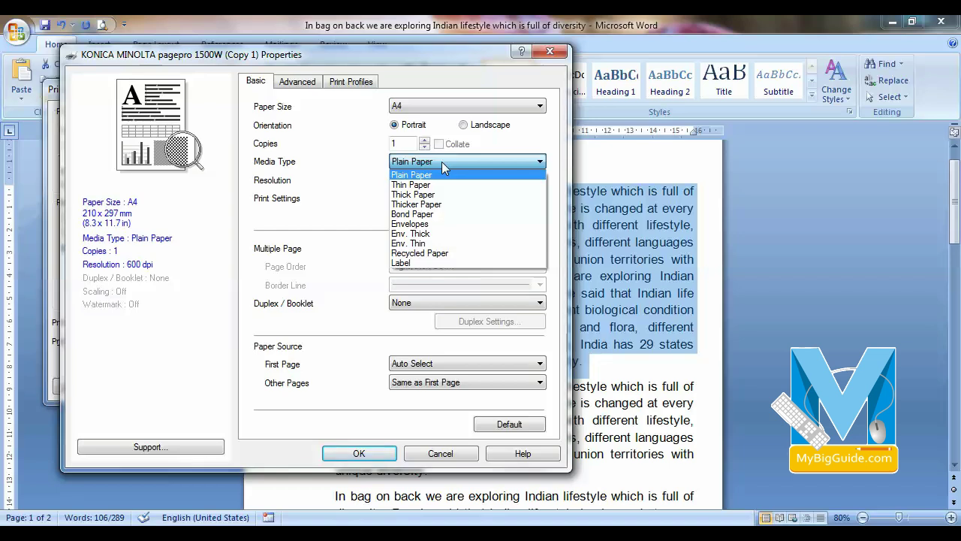
{"action": "left_click", "coordinate": [444, 161]}
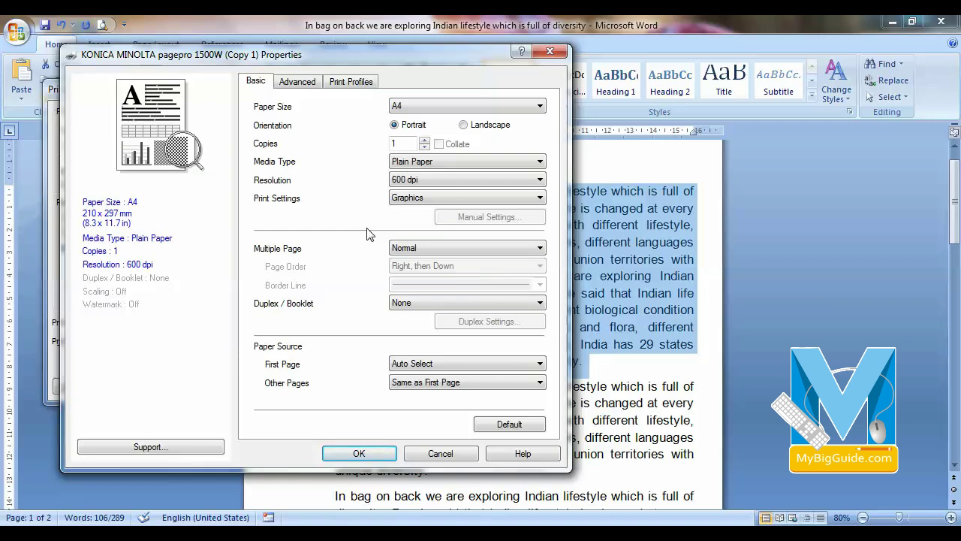
Step: Restore the printer's default settings, accept the properties, and send the document to the printer
{"action": "left_click", "coordinate": [516, 425]}
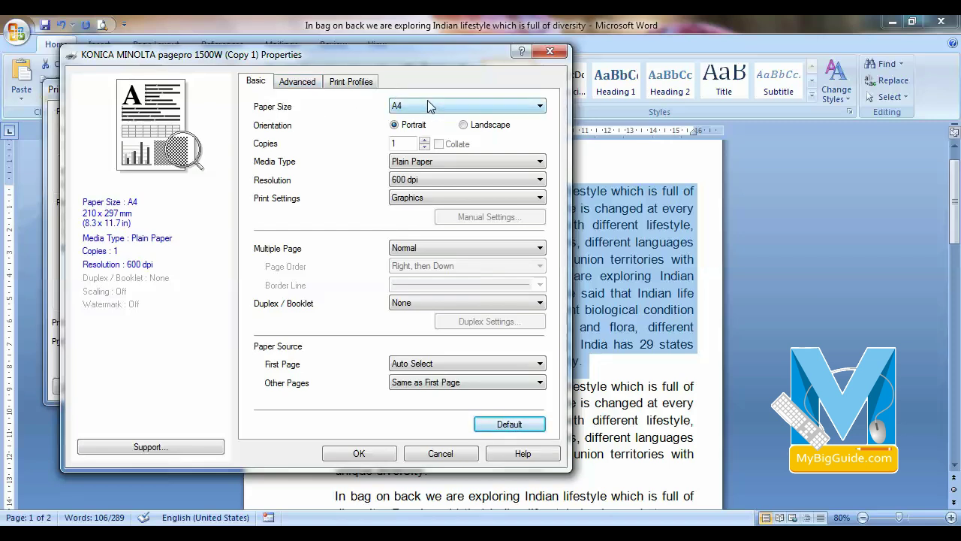
{"action": "left_click", "coordinate": [377, 453]}
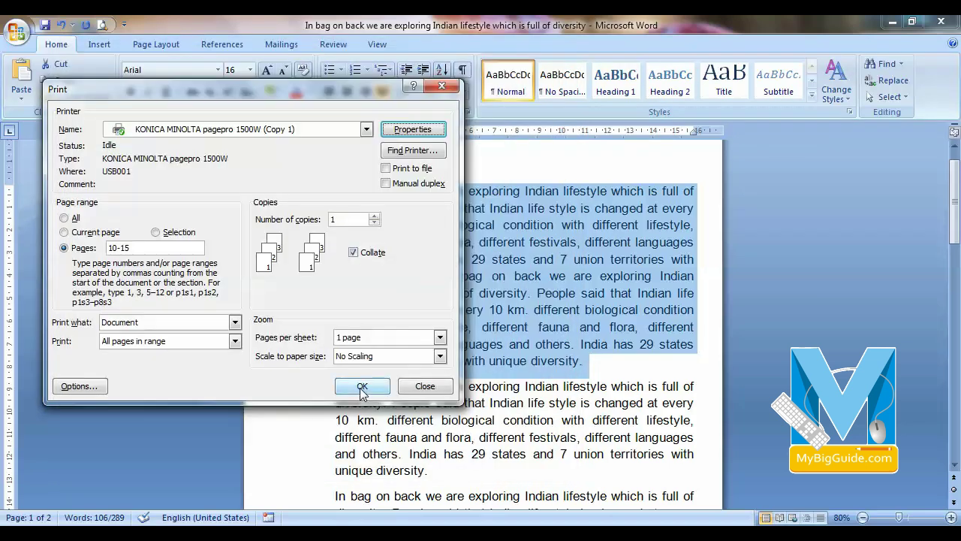
{"action": "left_click", "coordinate": [361, 386]}
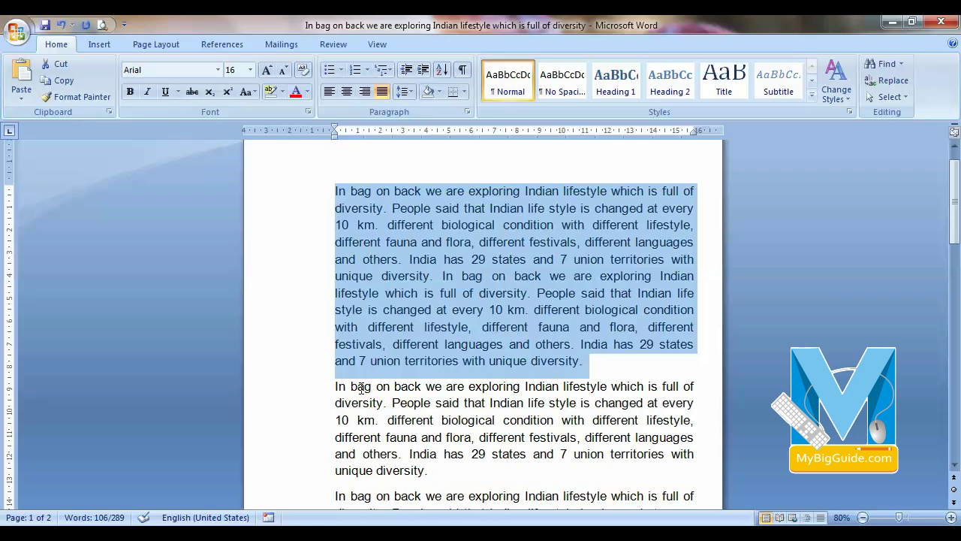